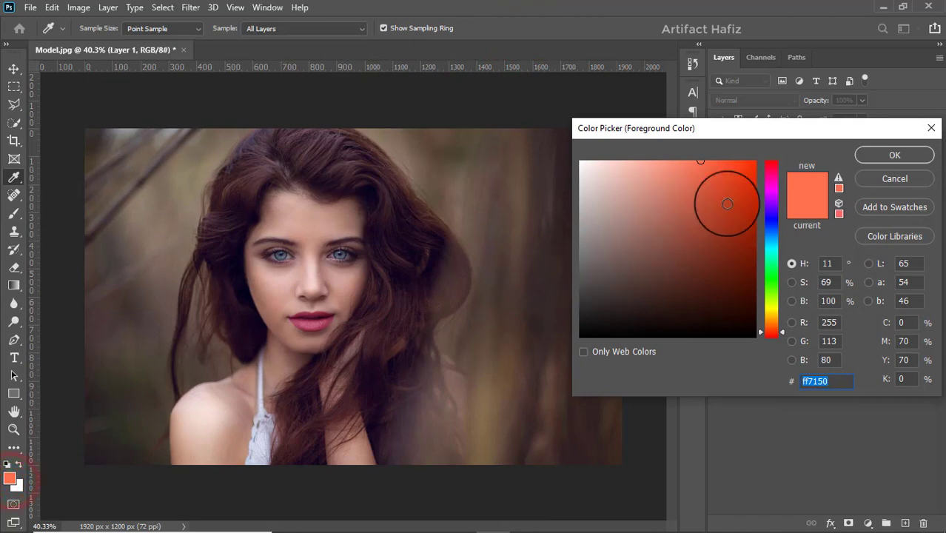
Set the foreground colour to a light orange, about #fe8543.
click(773, 328)
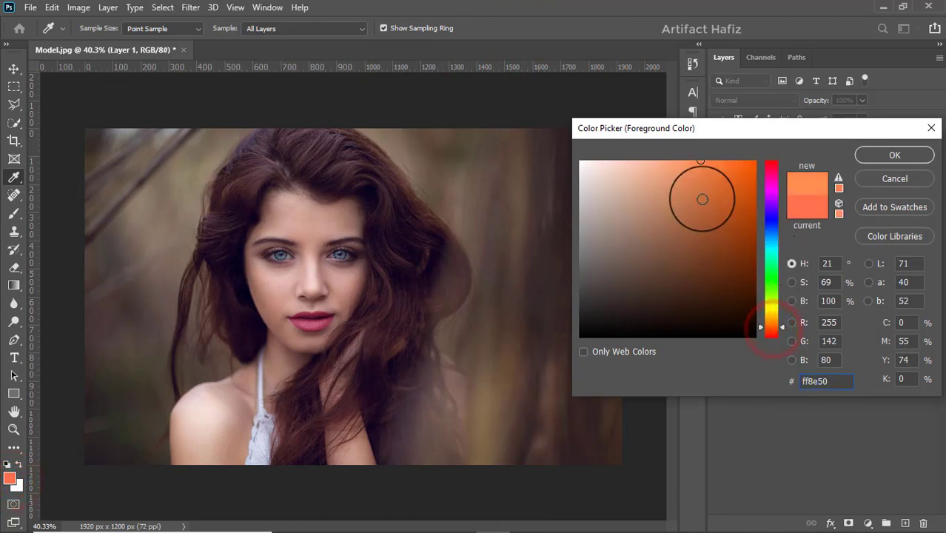
click(689, 160)
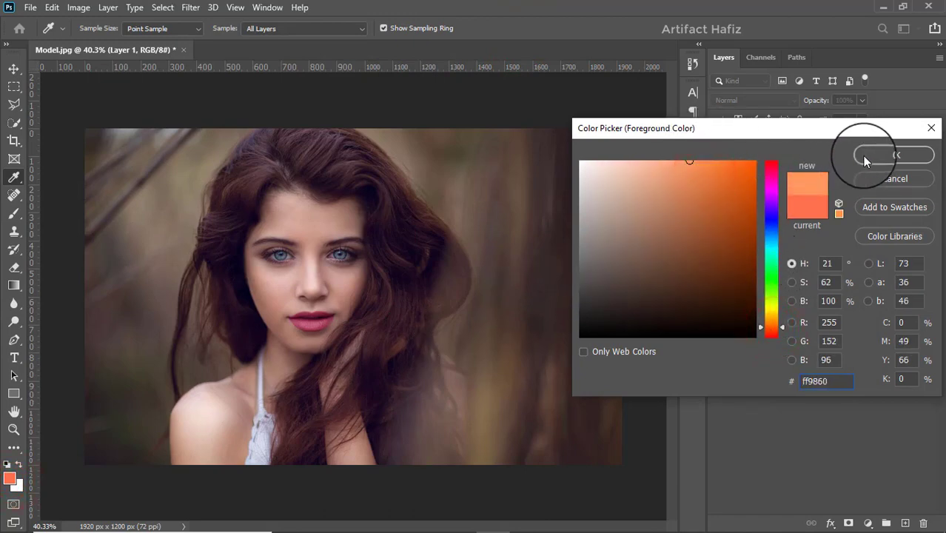
click(709, 161)
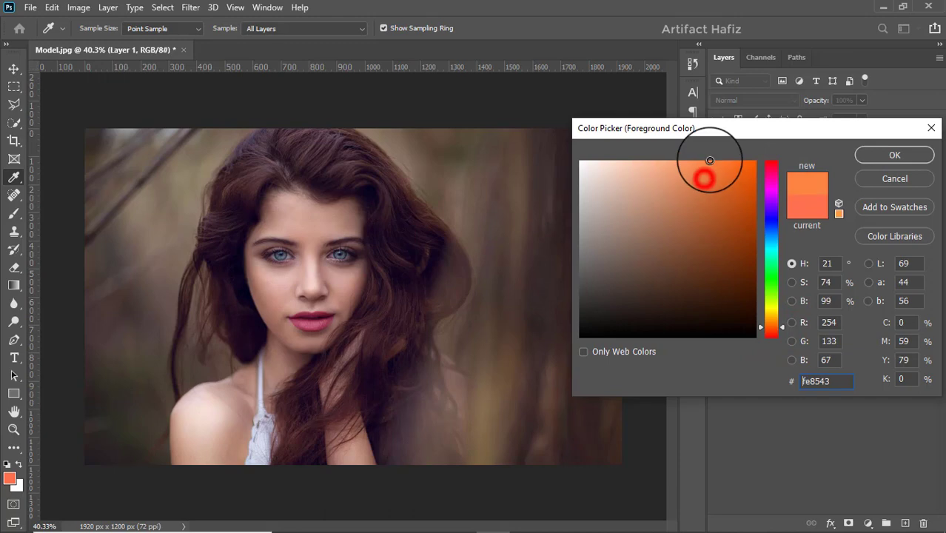
click(868, 156)
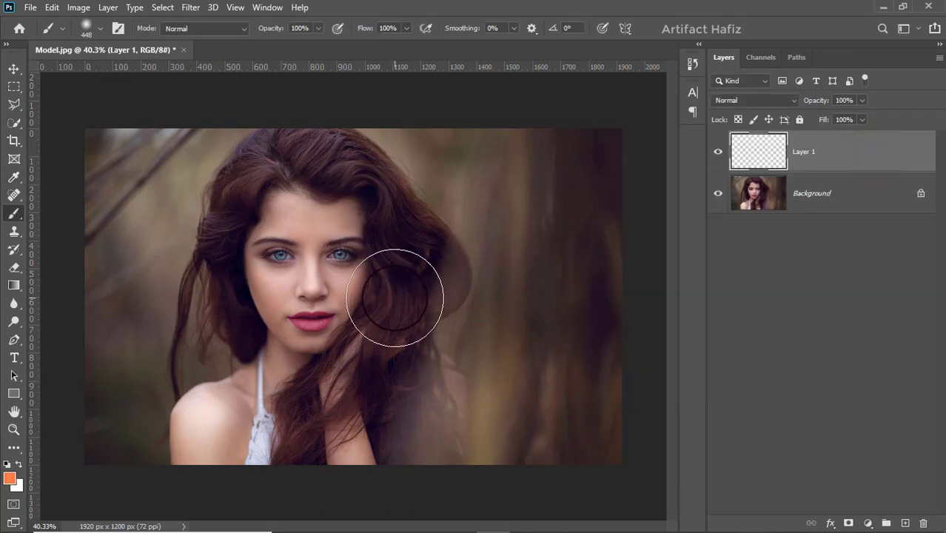
Place one soft 700 px orange brush dab over the model's face on Layer 1 and set the layer's blending mode to Screen.
key(bracketright)
click(331, 293)
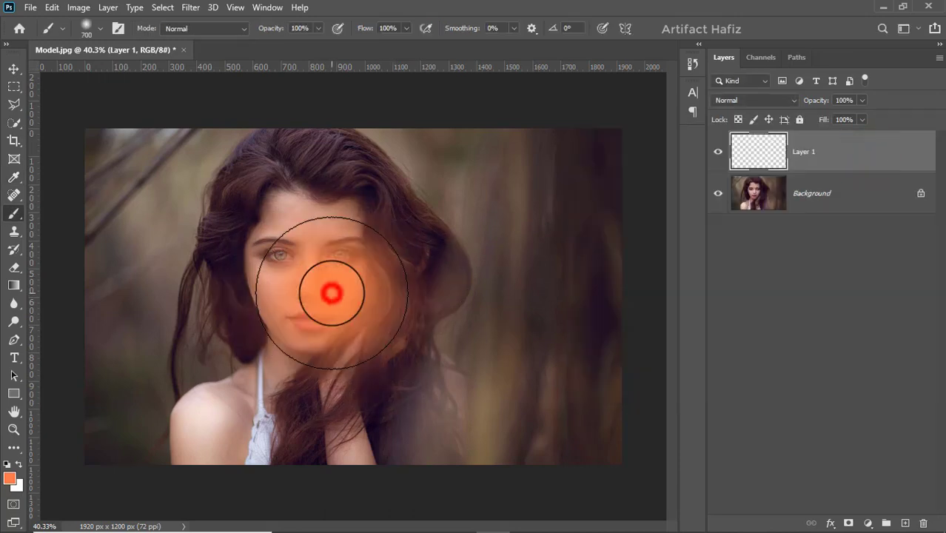
key(ctrl+t)
click(13, 68)
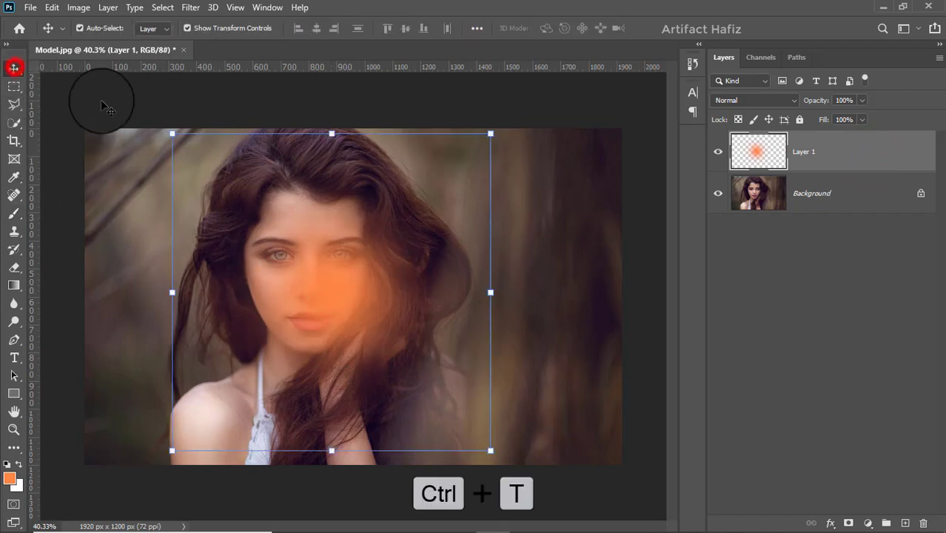
click(734, 99)
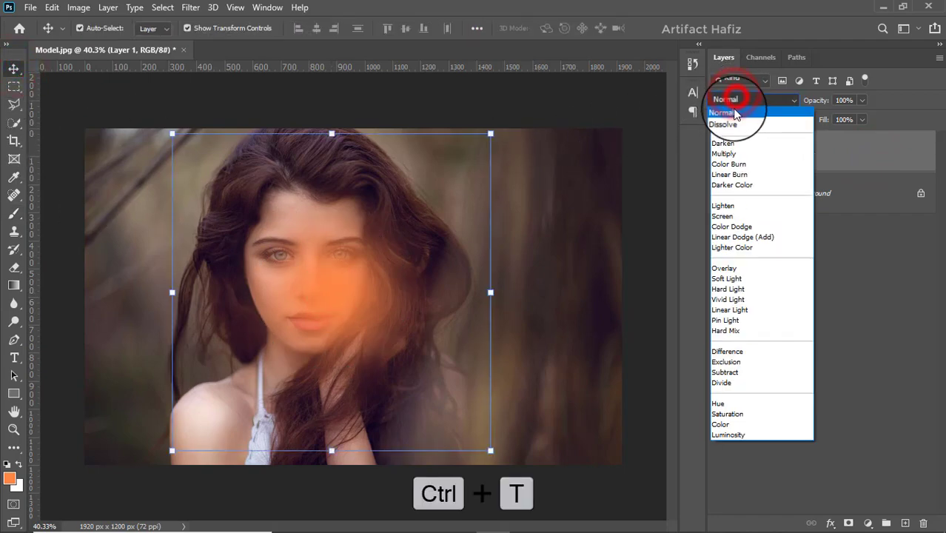
click(730, 217)
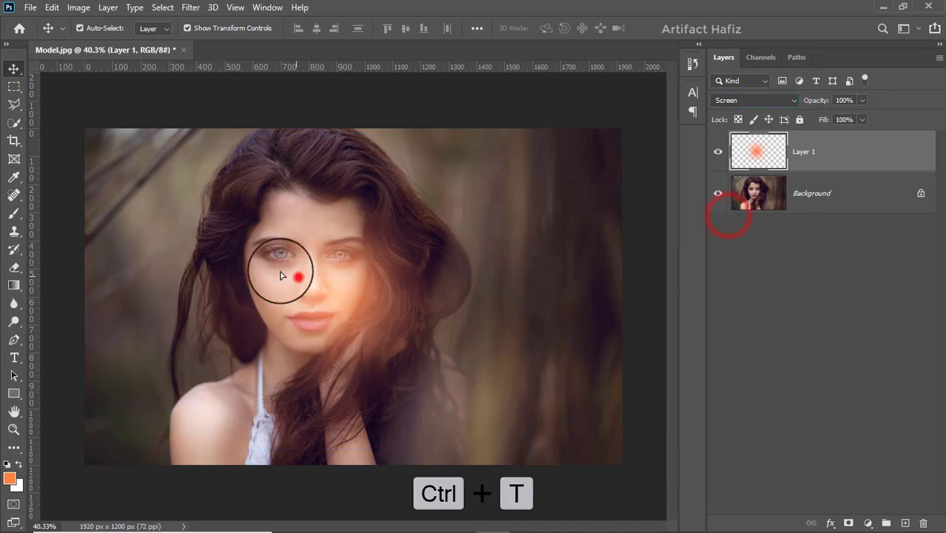
Move the orange glow to the upper-left area of the photo and scale it proportionally to about 176%.
drag(296, 271, 84, 157)
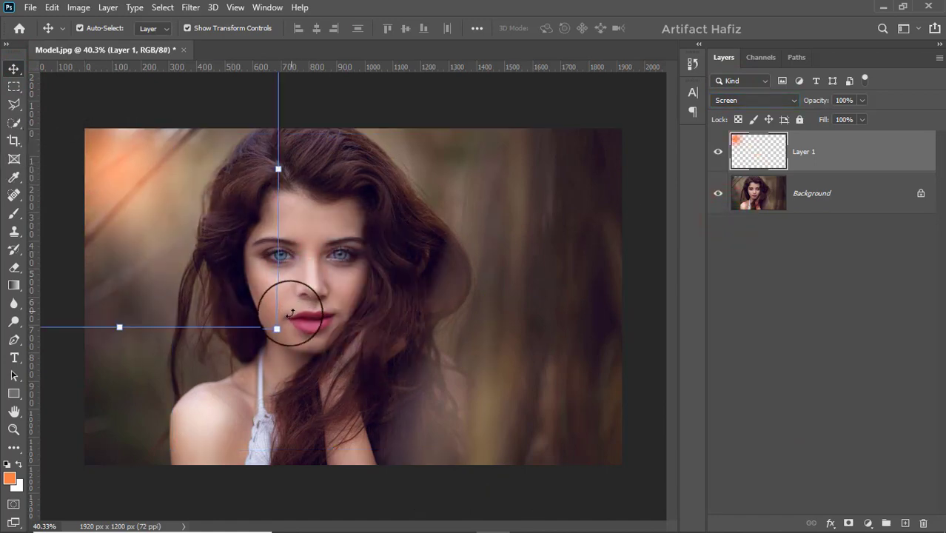
drag(278, 326, 629, 460)
drag(233, 322, 154, 213)
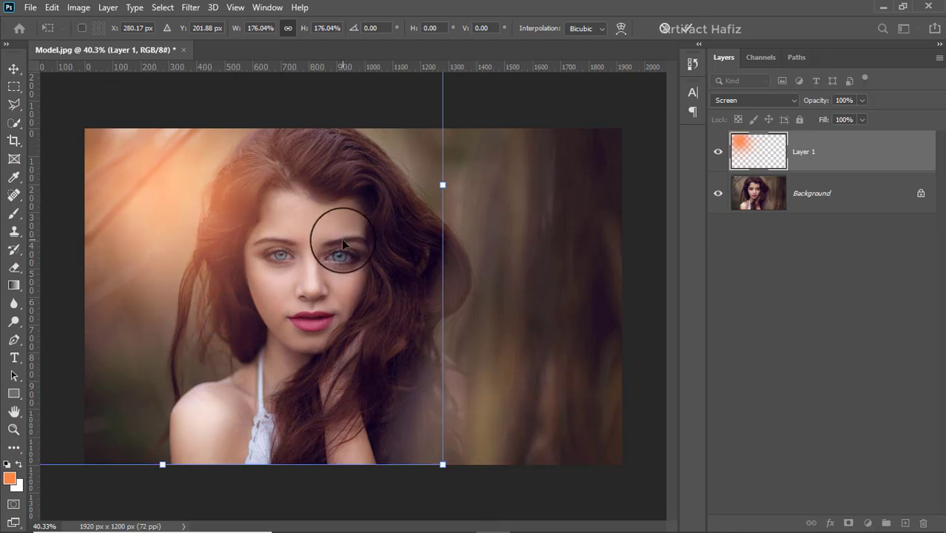
Enlarge the orange glow to about 232%, shift it closer to the photo's upper-left corner, and apply the transformation.
scroll(342, 238, down, 6)
drag(398, 233, 503, 293)
drag(256, 265, 202, 249)
key(ctrl+plus)
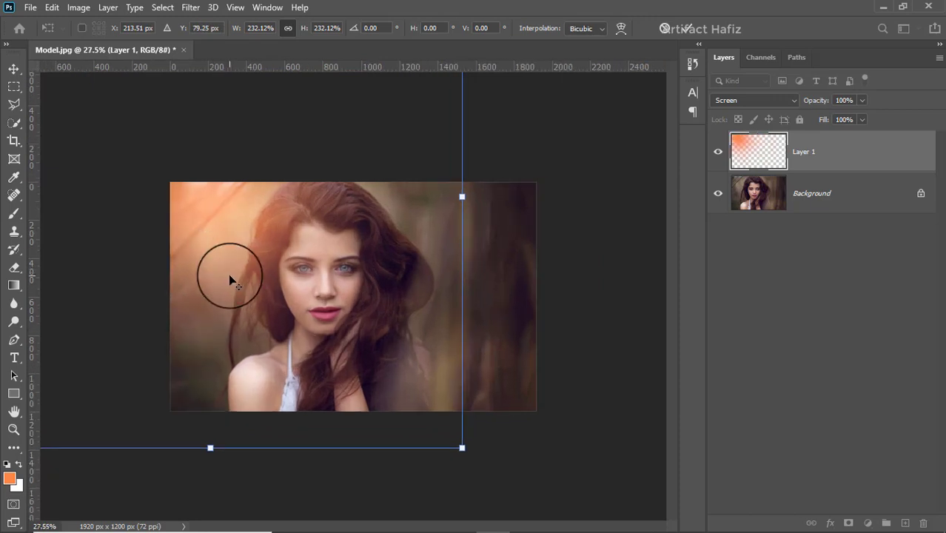
key(ctrl+plus)
key(ctrl+plus)
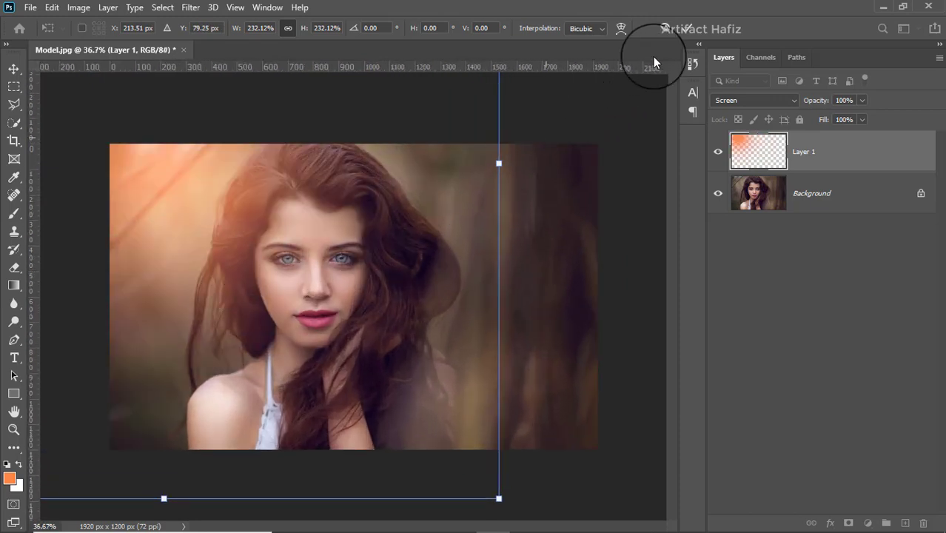
click(685, 29)
Add a white layer mask to the orange glow layer and choose the Brush tool with black as the foreground colour.
key(ctrl+plus)
key(ctrl+plus)
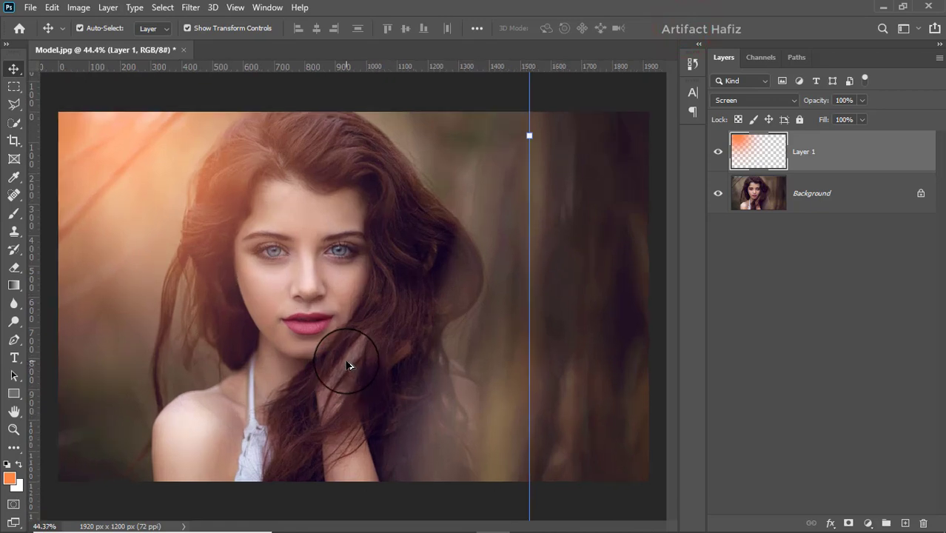
key(ctrl+minus)
click(818, 148)
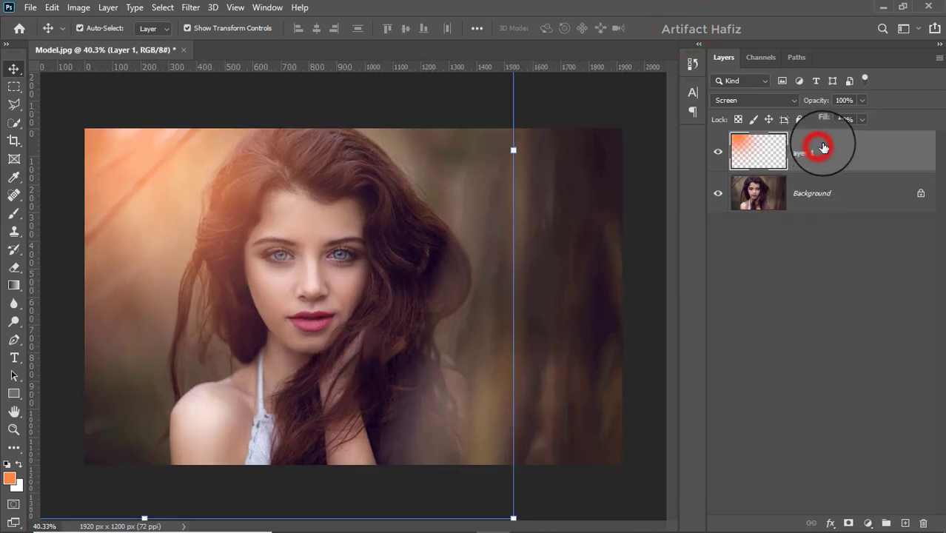
click(847, 523)
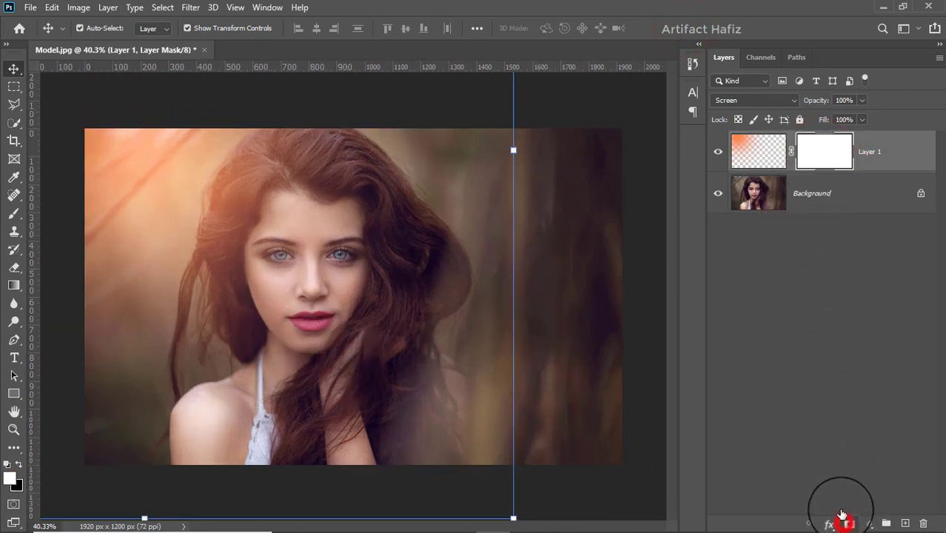
click(13, 215)
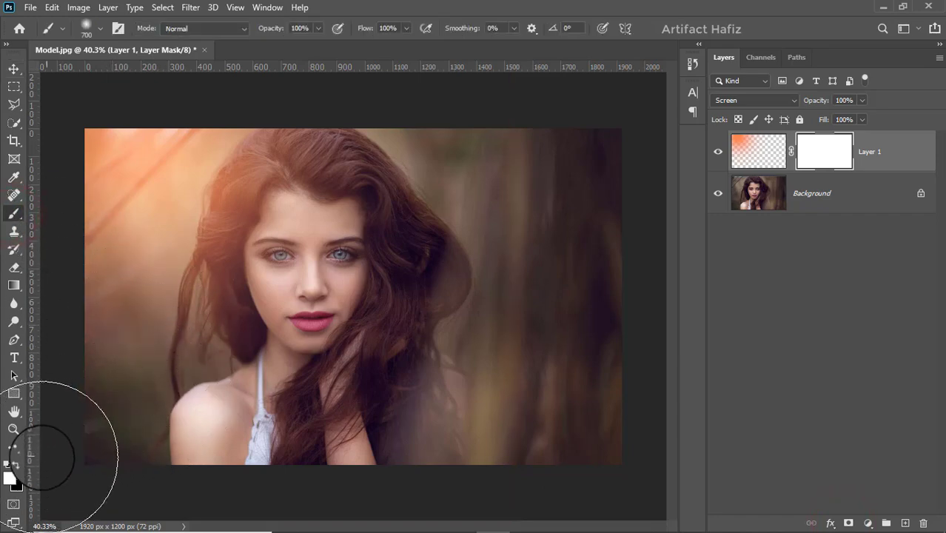
click(18, 463)
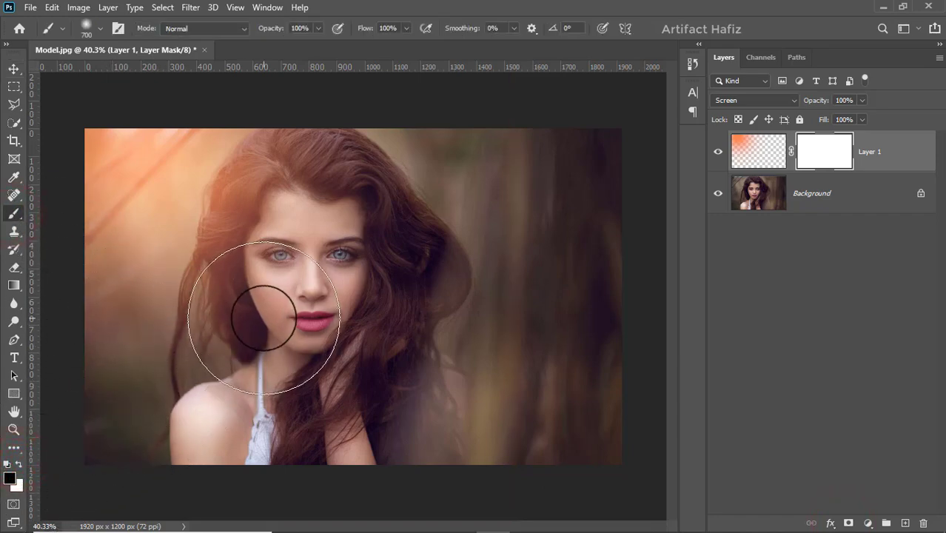
Reduce the brush size to about 90 px and set the brush opacity to 15%.
key(bracketleft)
key(bracketleft)
key(bracketleft)
key(bracketleft)
key(bracketleft)
key(bracketleft)
key(bracketleft)
key(bracketleft)
key(bracketleft)
key(bracketleft)
key(bracketleft)
key(bracketleft)
key(bracketleft)
key(bracketleft)
key(bracketleft)
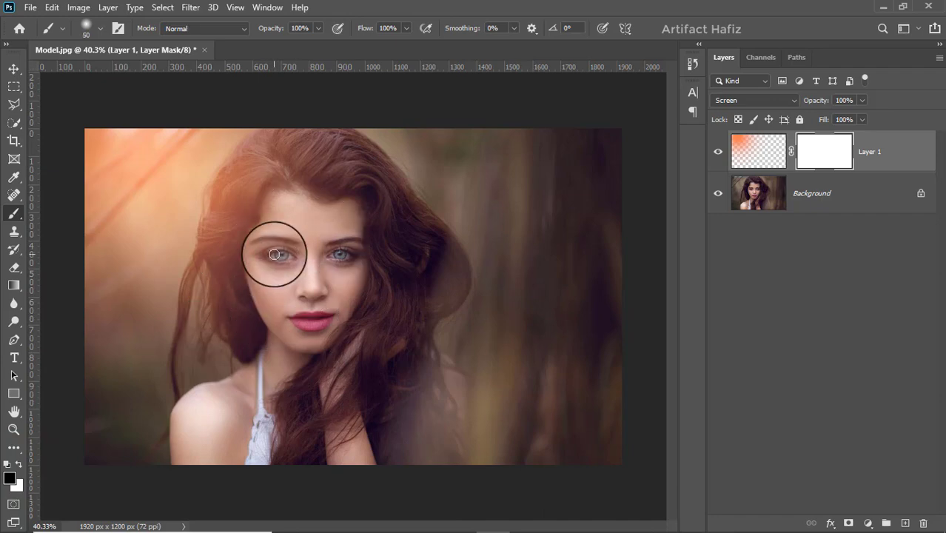
click(318, 28)
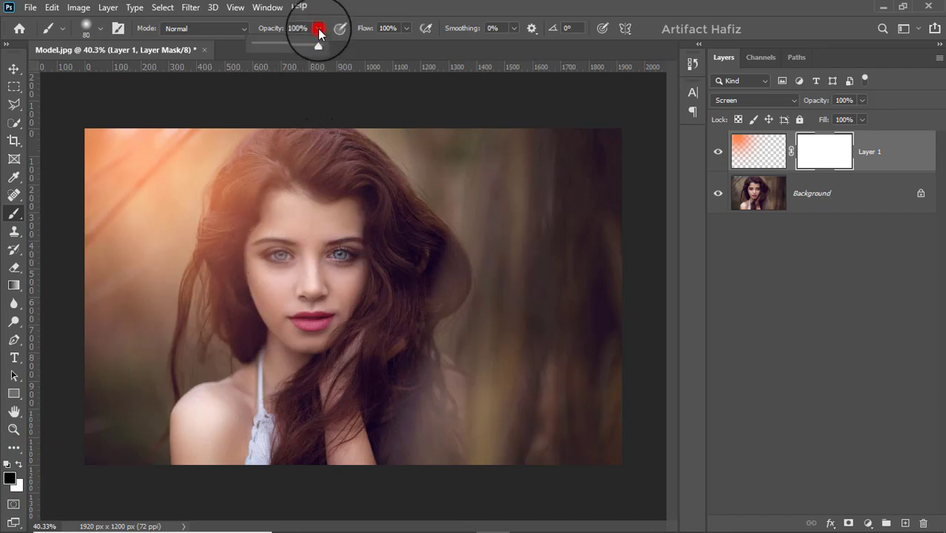
click(265, 46)
key(bracketright)
key(bracketright)
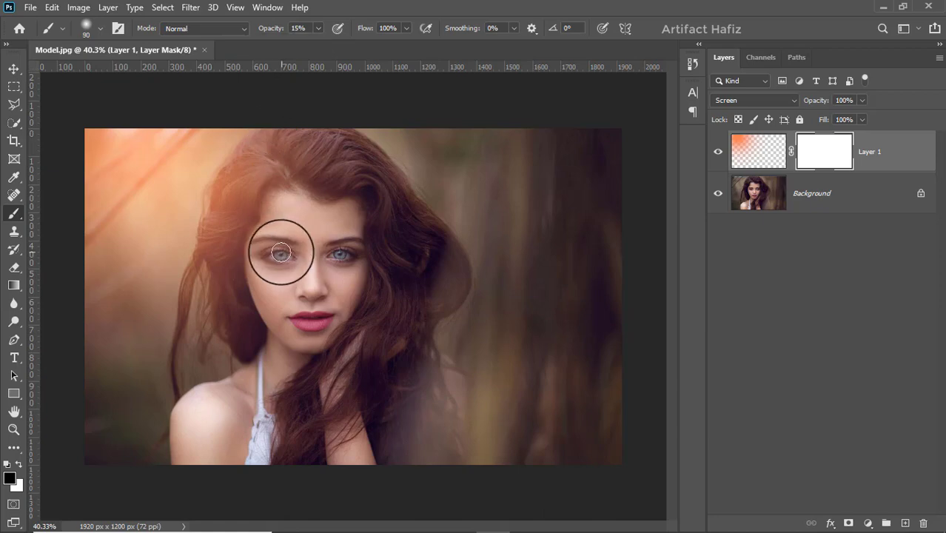
Paint on the glow layer's mask over the eyes, lips and nose to reduce the orange haze on the face.
mouse_move(273, 254)
mouse_down()
mouse_move(359, 250)
mouse_move(289, 255)
mouse_up()
click(286, 255)
drag(292, 319, 324, 321)
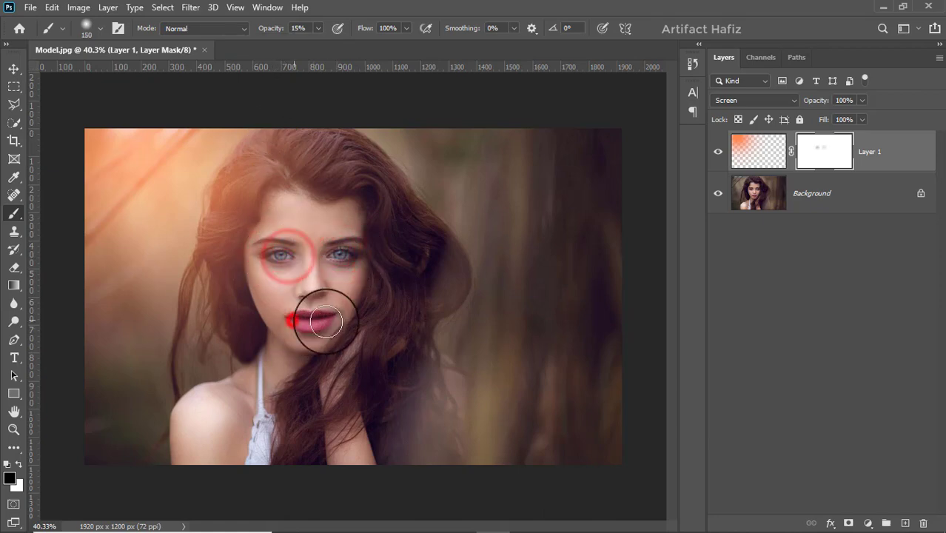
mouse_move(311, 277)
mouse_down()
mouse_move(313, 326)
mouse_move(342, 301)
mouse_up()
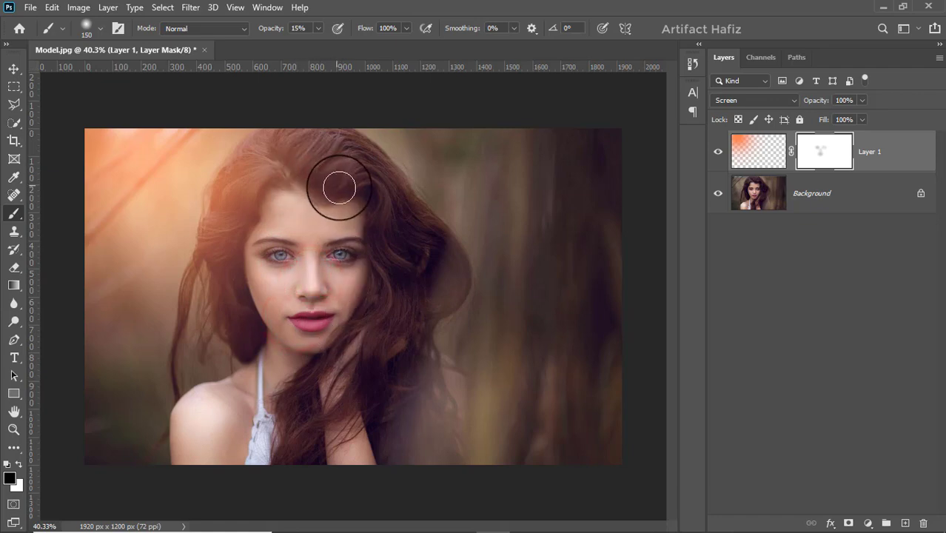
click(278, 253)
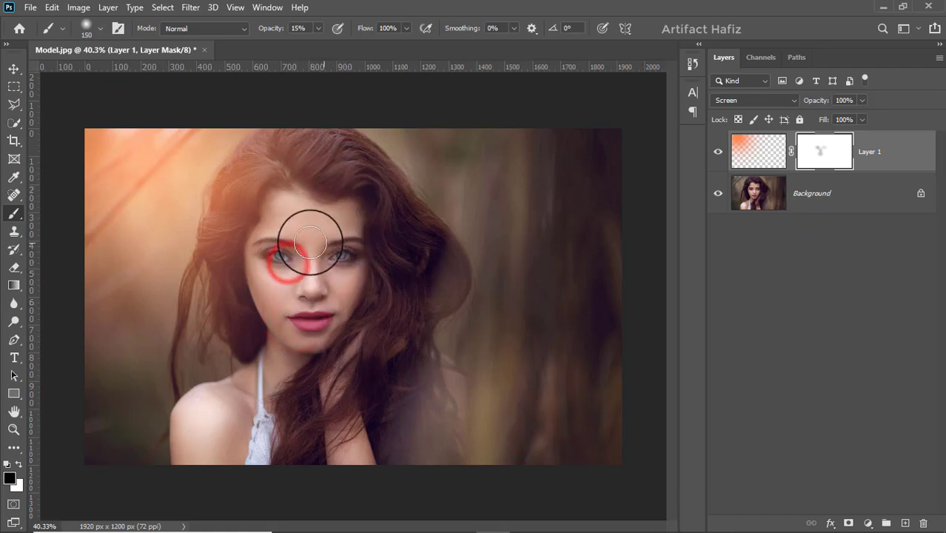
click(281, 251)
scroll(348, 284, down, 3)
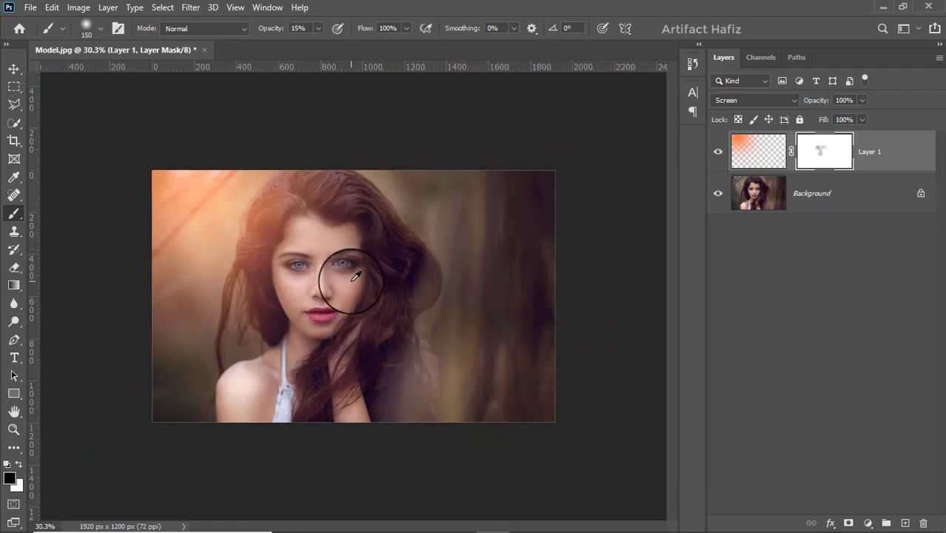
scroll(342, 281, up, 2)
scroll(338, 277, up, 1)
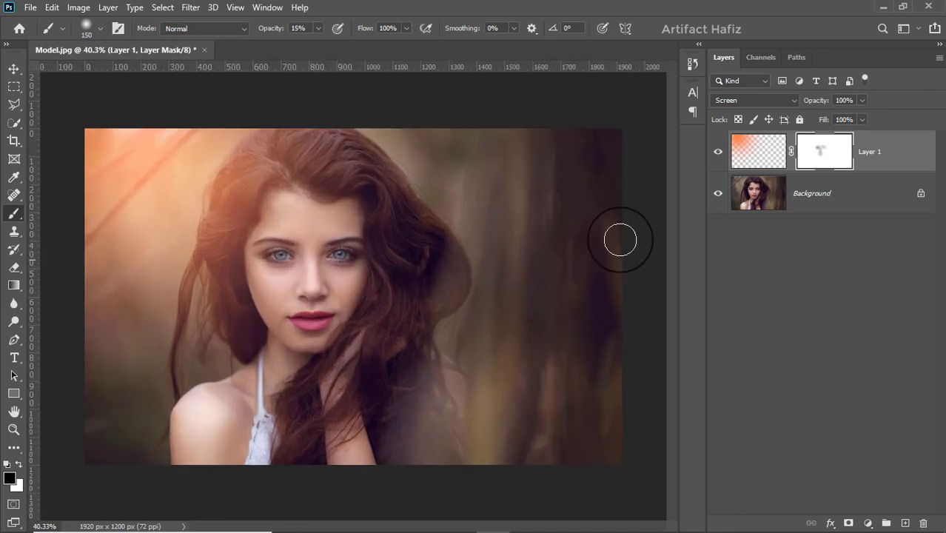
Add a Curves adjustment layer above Layer 1, slightly lowering the shadows and raising the highlights of the RGB curve.
click(869, 153)
click(867, 523)
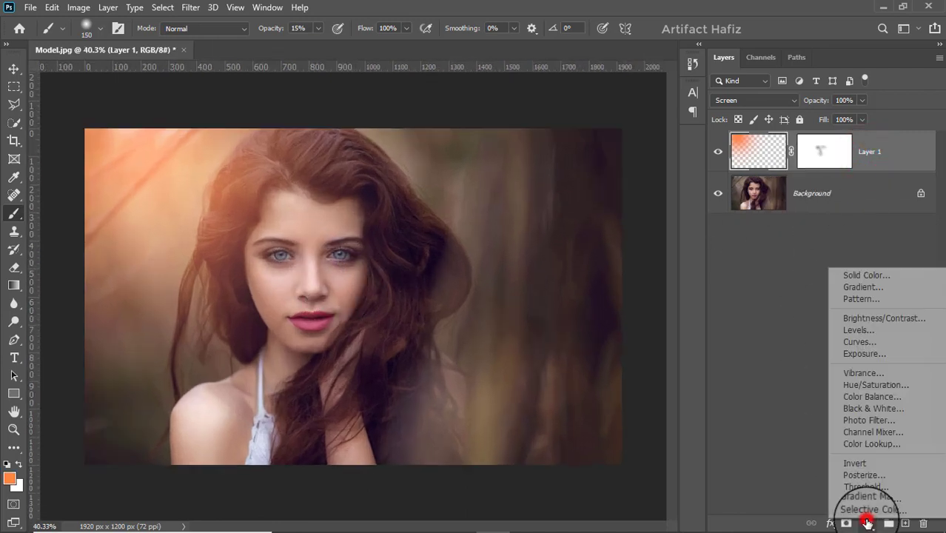
click(861, 342)
click(763, 316)
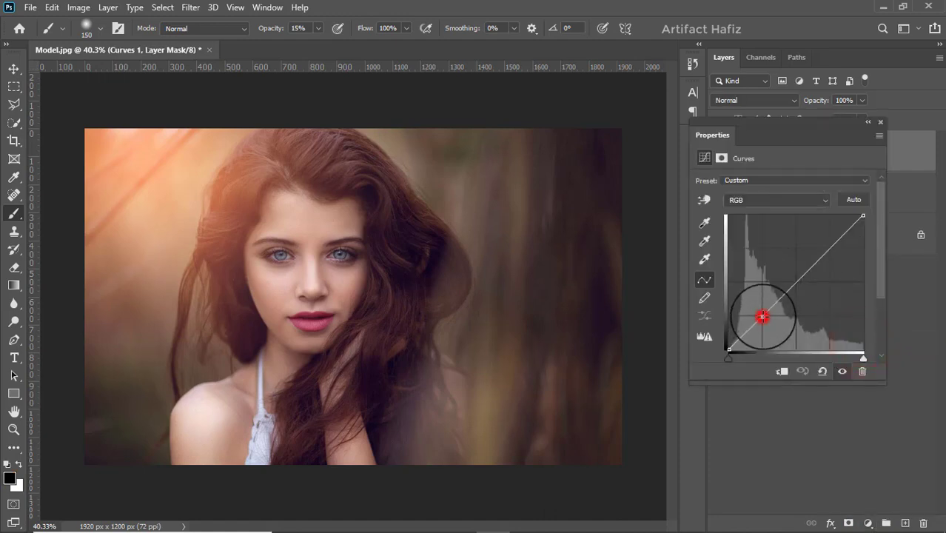
drag(763, 317, 766, 318)
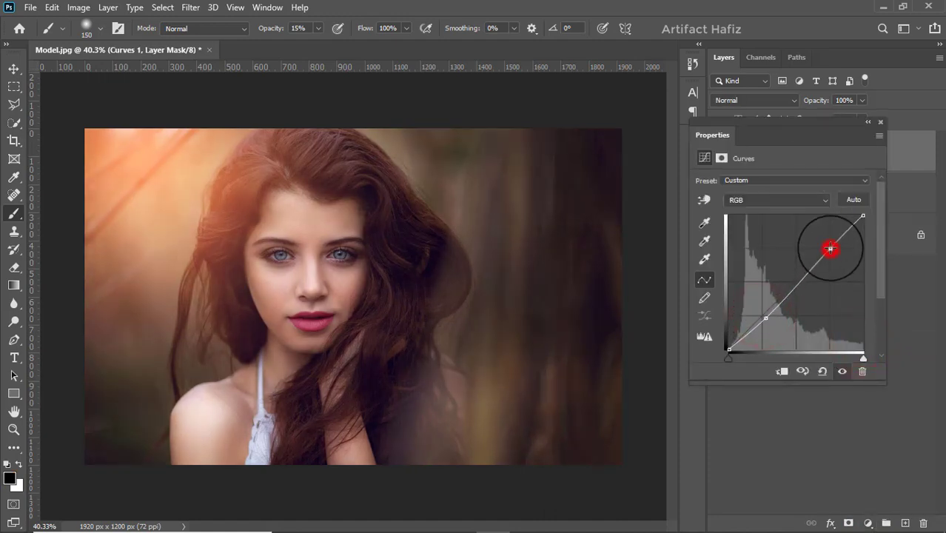
drag(830, 249, 830, 245)
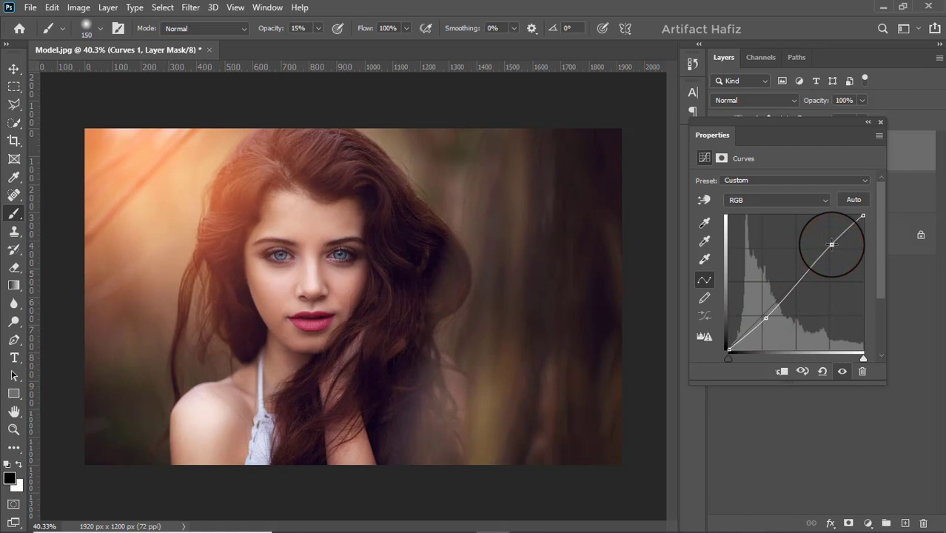
drag(766, 319, 762, 318)
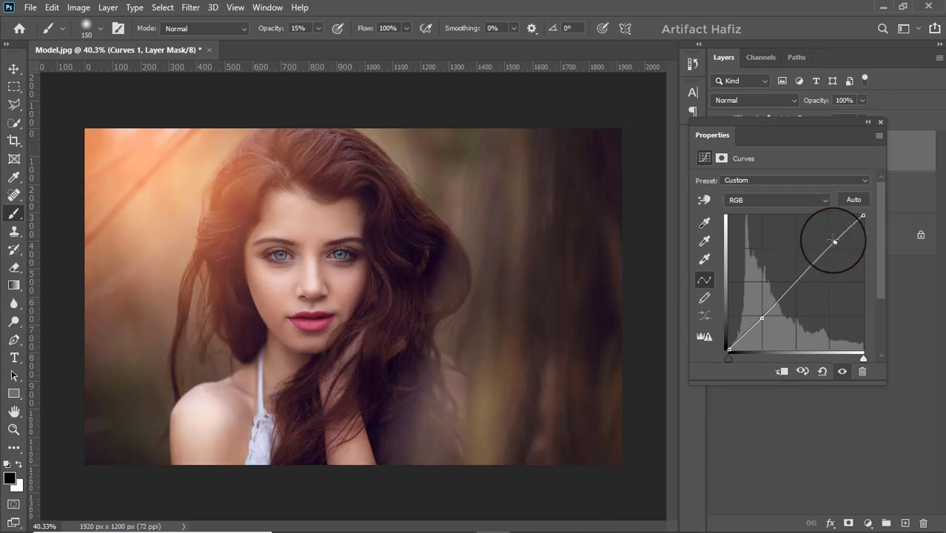
click(881, 123)
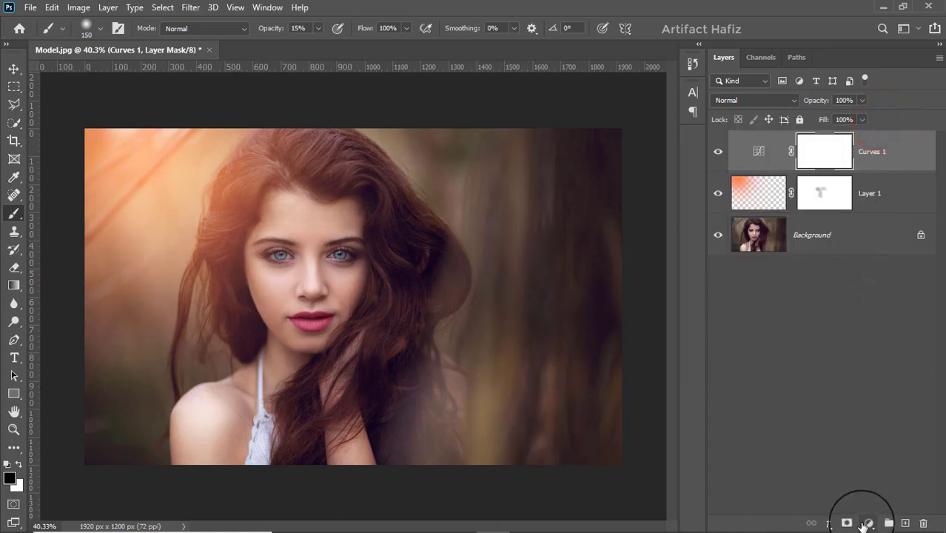
Add a Color Lookup adjustment layer using the Soft_Warming.look 3DLUT file.
click(867, 523)
click(871, 447)
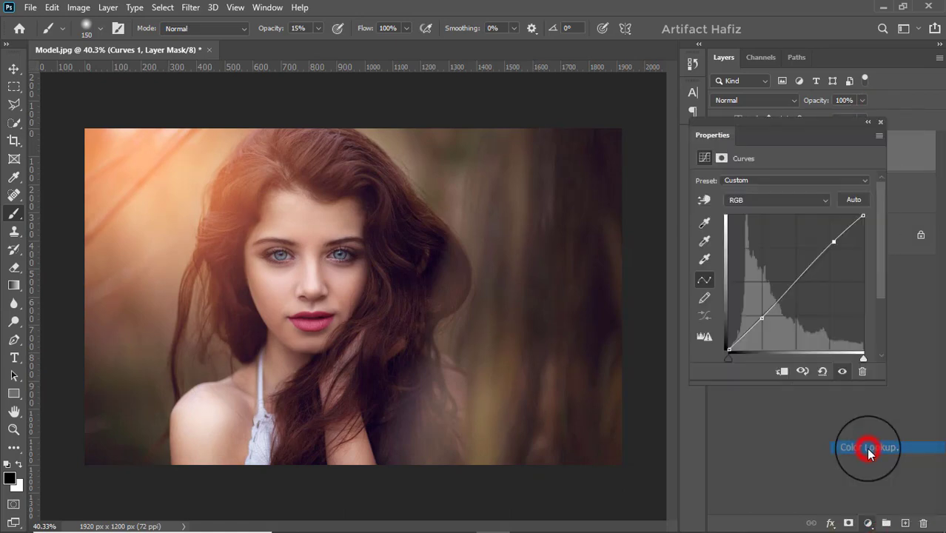
click(777, 183)
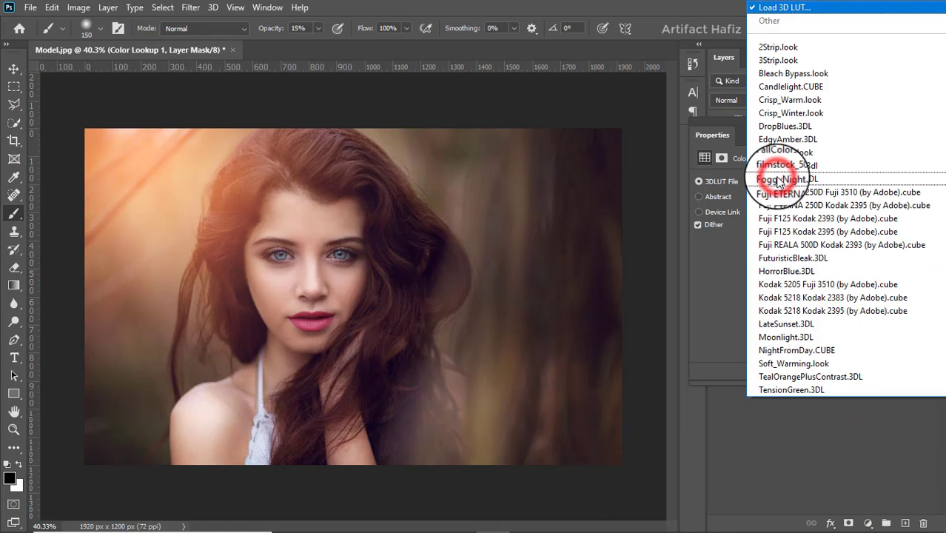
click(785, 364)
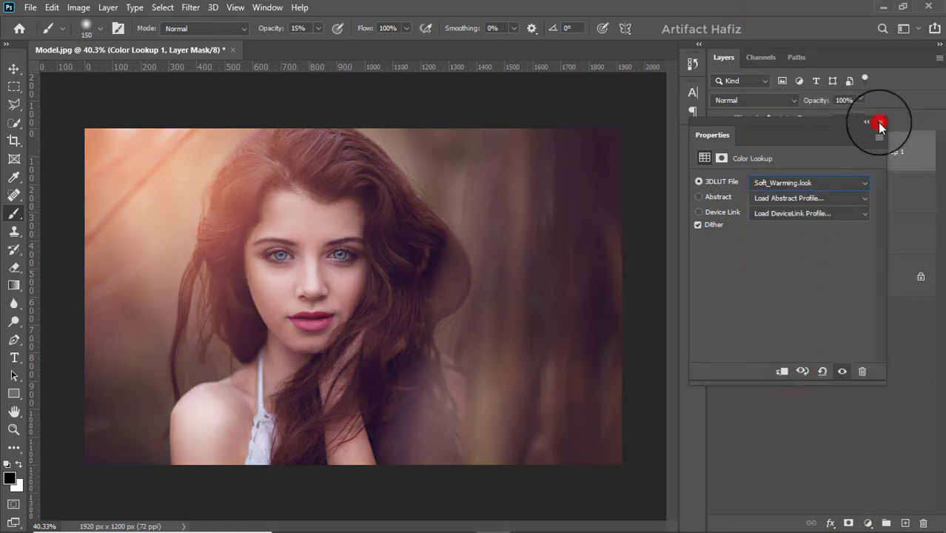
click(879, 125)
Set the first Color Lookup layer's blend mode to Luminosity and toggle its visibility to compare the effect.
click(751, 100)
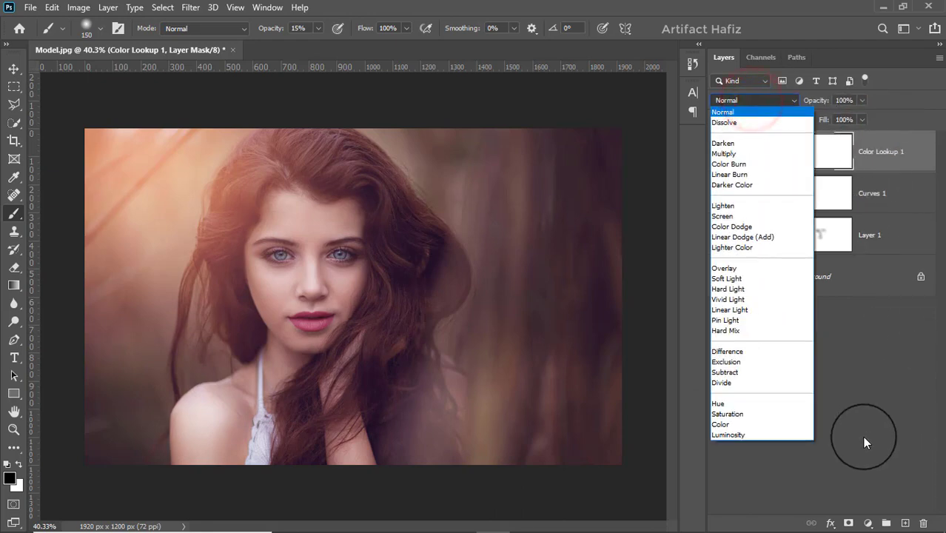
click(730, 433)
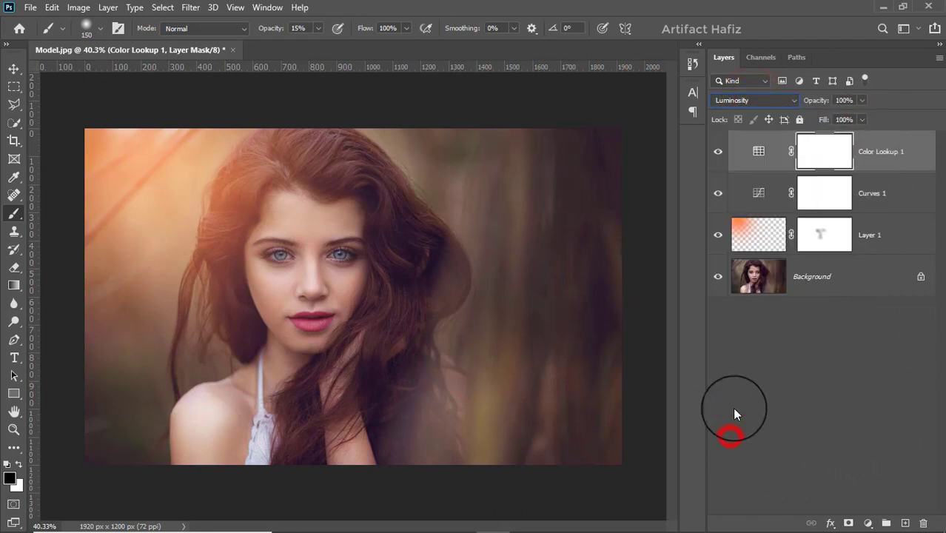
click(717, 152)
click(717, 151)
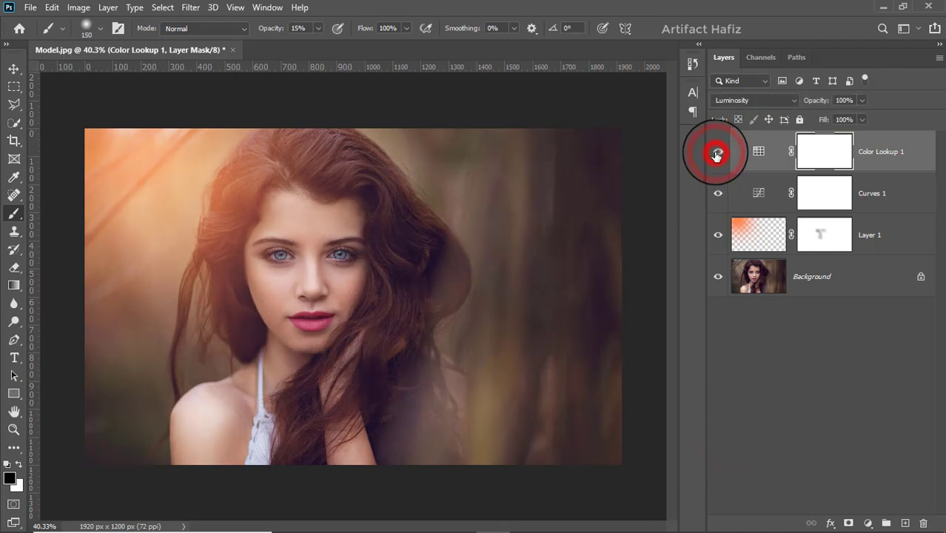
Add a Levels adjustment layer above Color Lookup 1 with the RGB input black point at 6 and white point at 248.
click(886, 146)
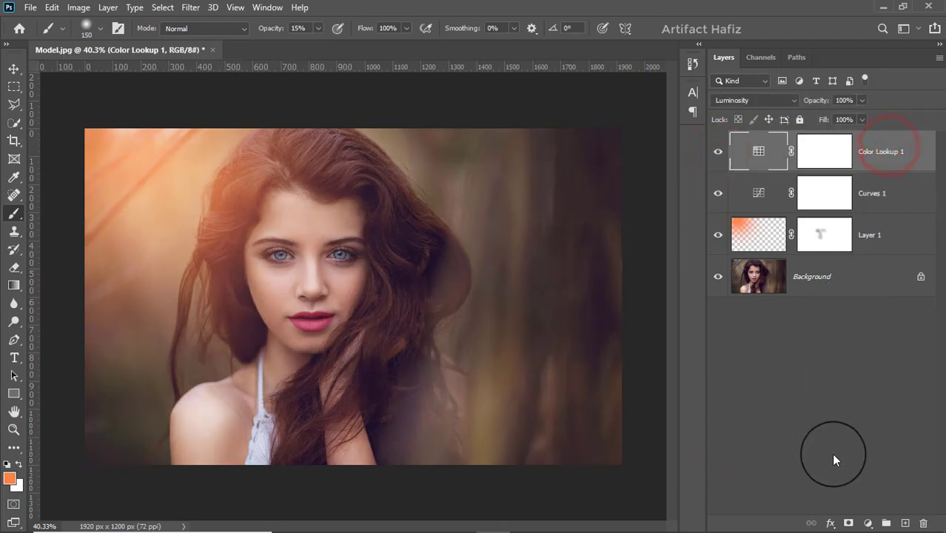
click(863, 522)
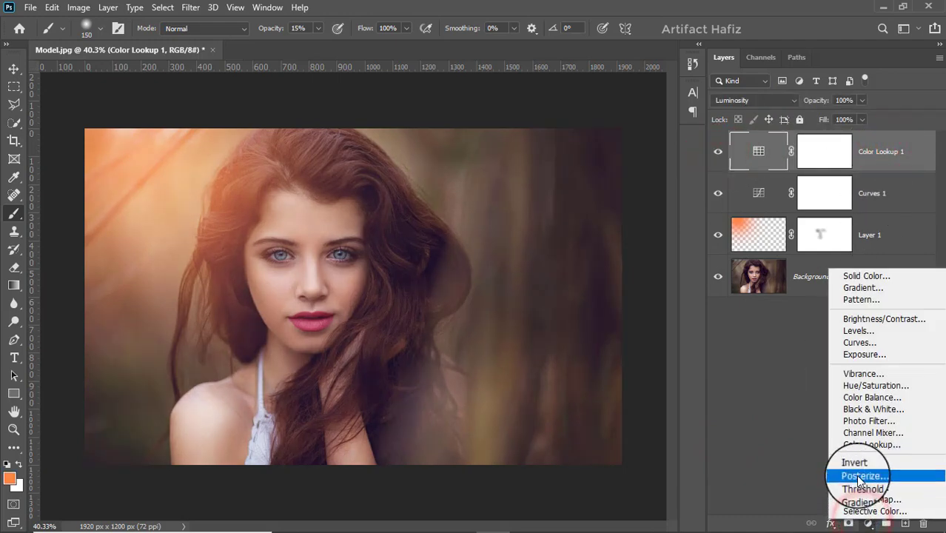
click(857, 330)
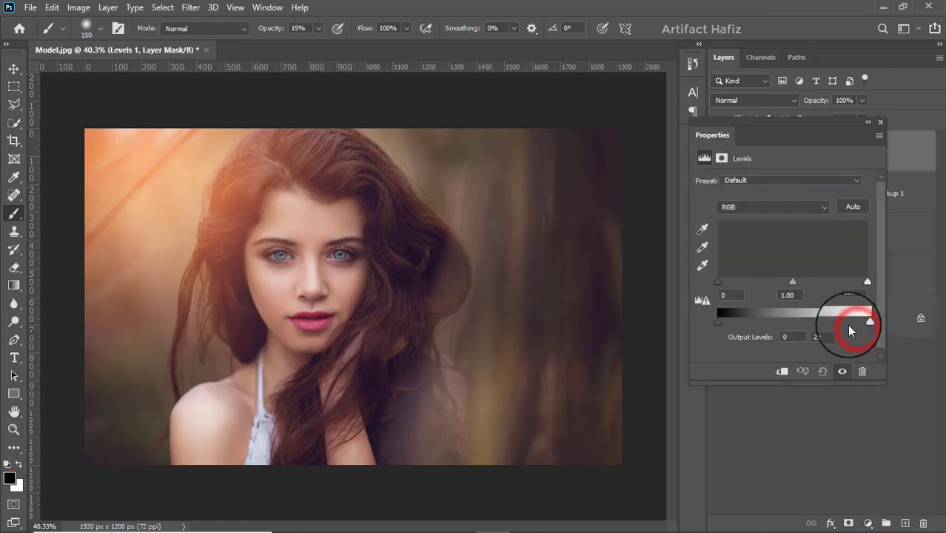
drag(715, 284, 723, 283)
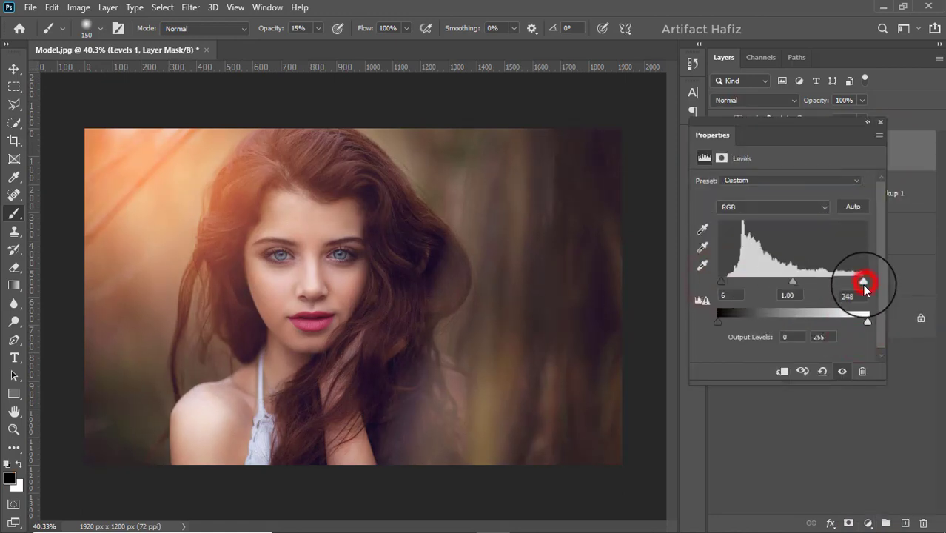
drag(864, 286, 864, 286)
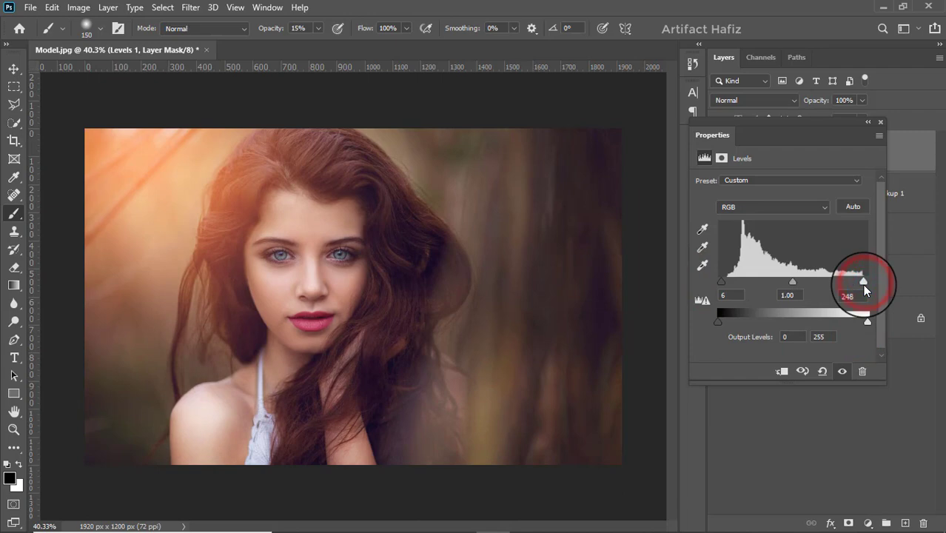
click(880, 121)
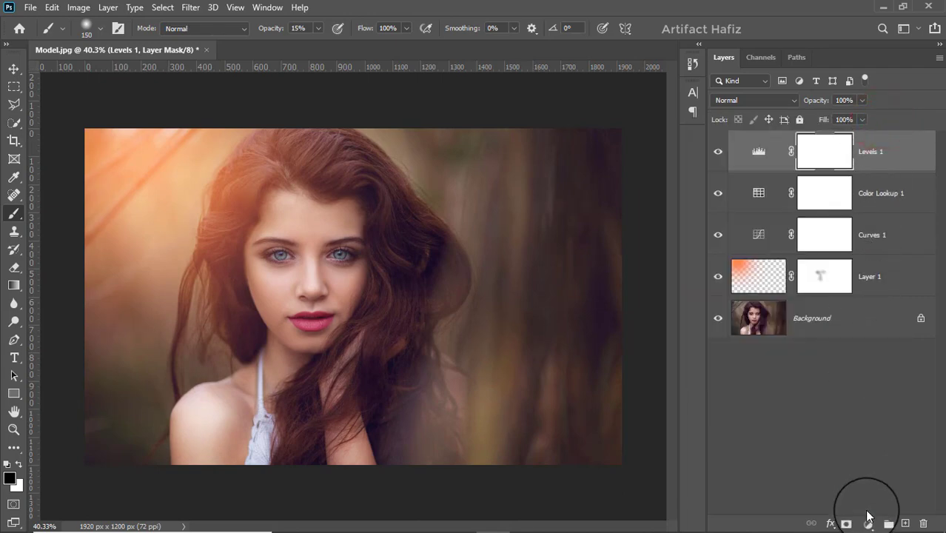
Add a second Color Lookup adjustment layer using the Fuji F125 Kodak 2395 (by Adobe).cube 3DLUT file.
drag(868, 522, 875, 443)
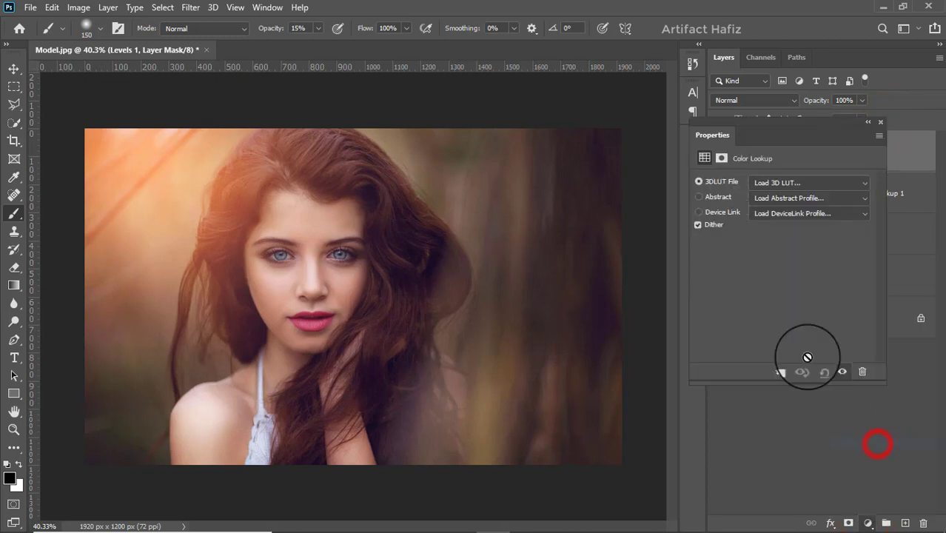
click(761, 183)
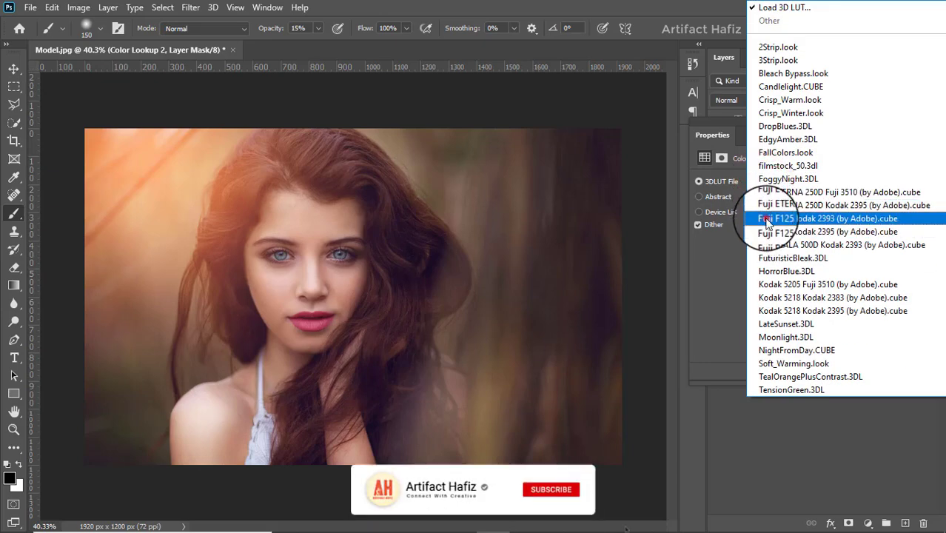
click(765, 219)
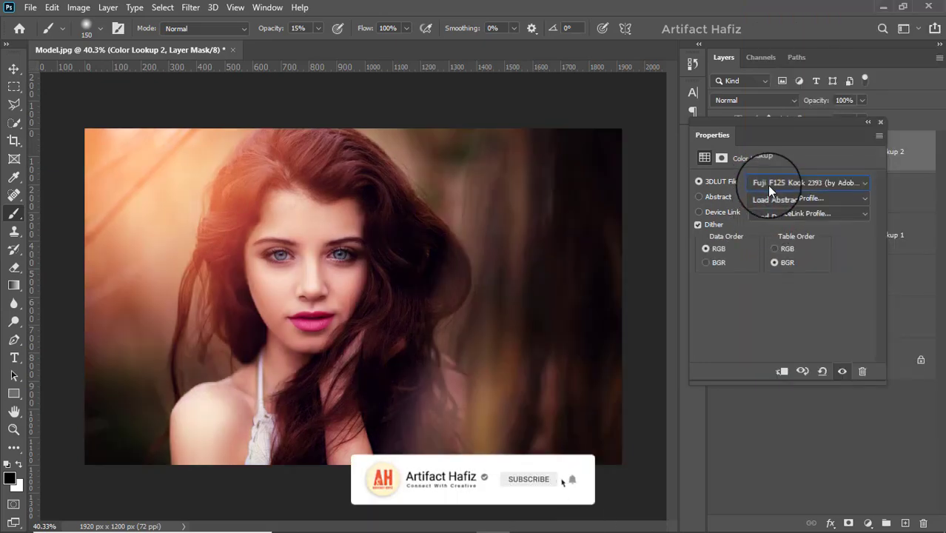
click(767, 184)
click(786, 232)
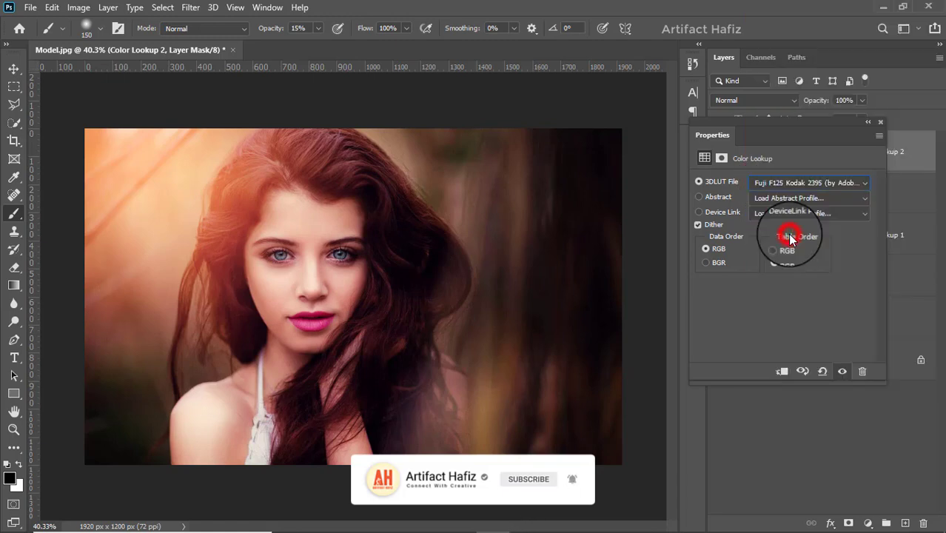
click(881, 121)
Set the Color Lookup 2 layer's blend mode to Luminosity and its opacity to 18%.
click(761, 100)
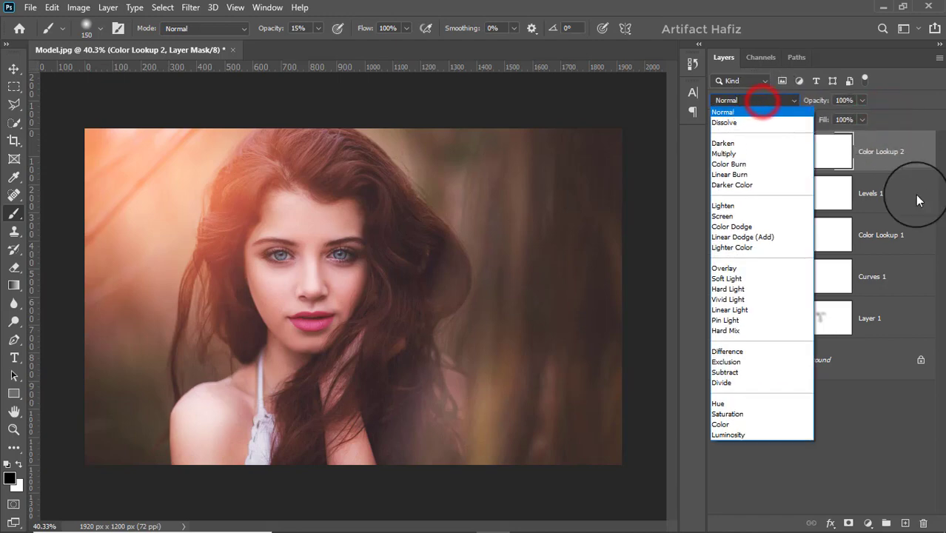
click(723, 435)
click(867, 157)
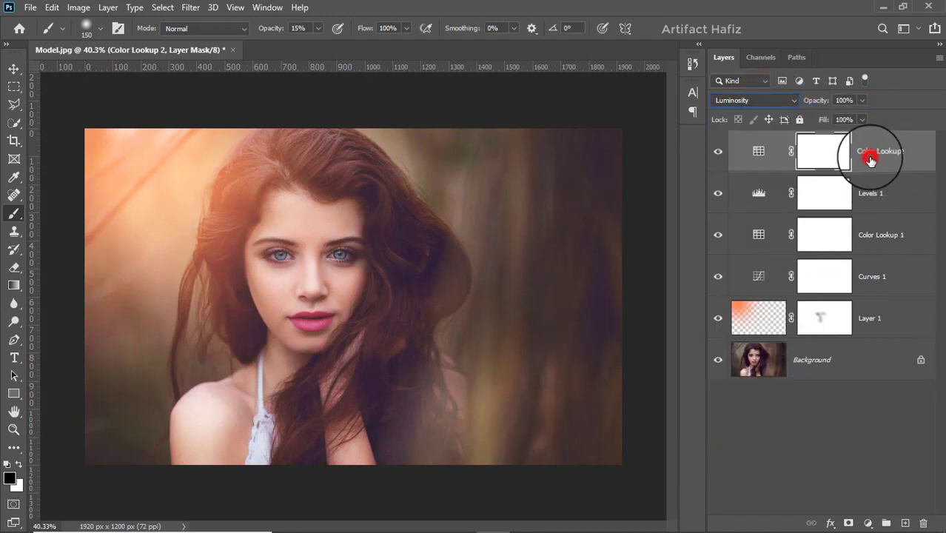
drag(861, 114, 807, 122)
Stamp all visible layers into a new layer on top and convert it for Smart Filters.
click(906, 151)
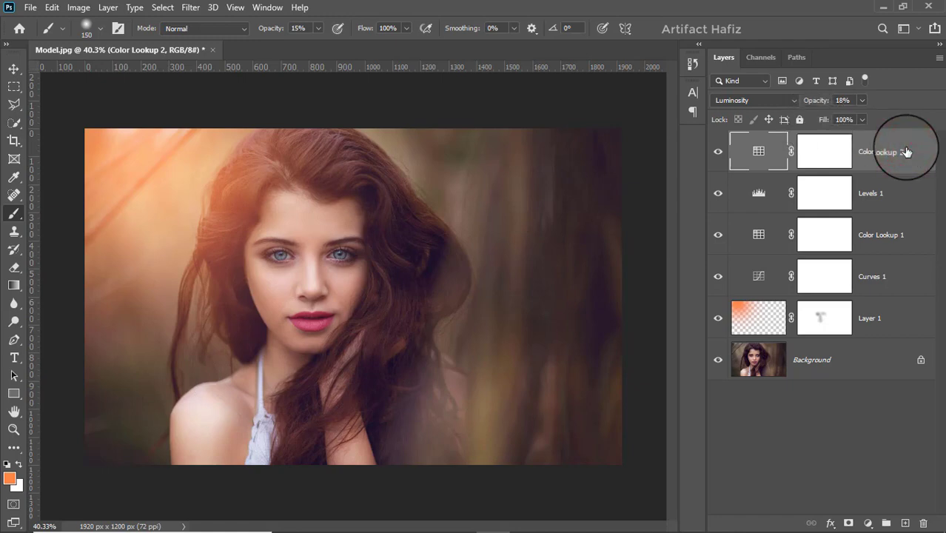
key(ctrl+alt+shift+e)
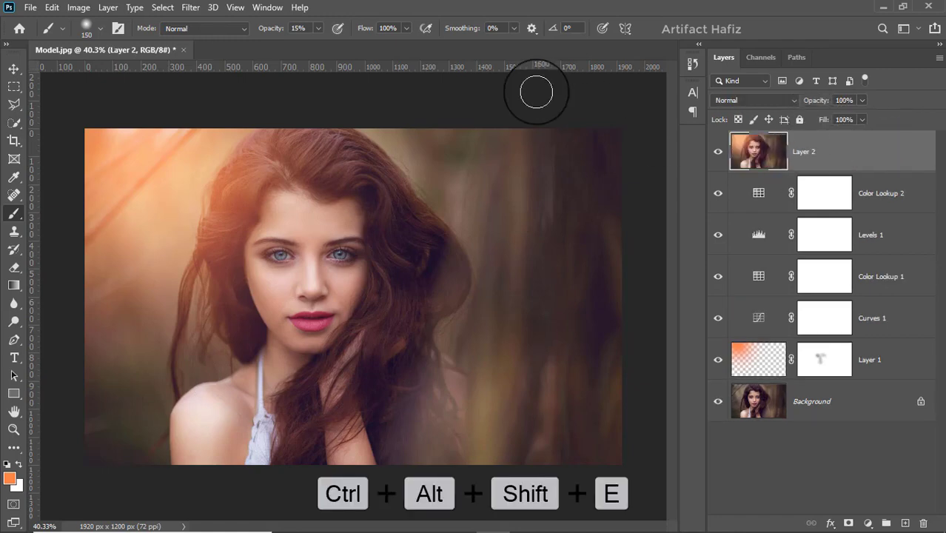
click(190, 7)
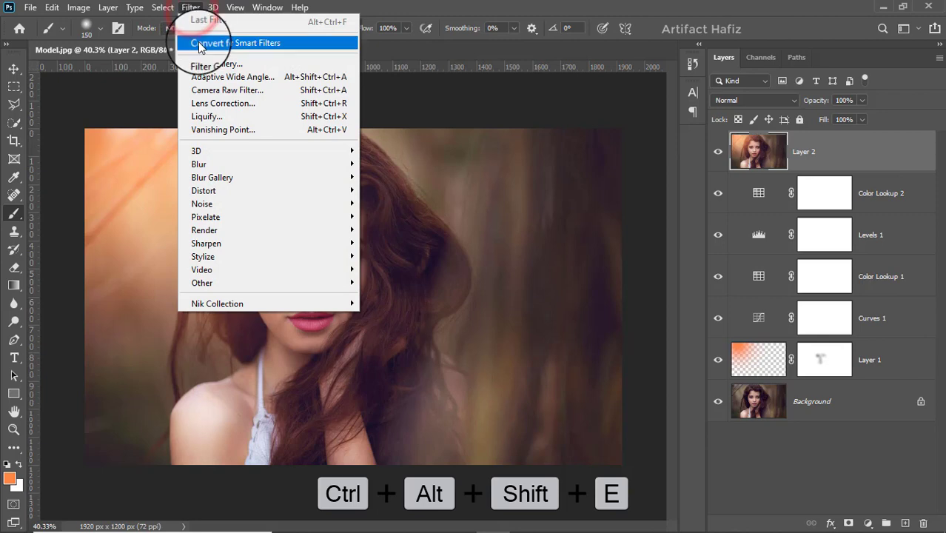
click(198, 44)
In the Camera Raw Filter, set Exposure -0.20, Contrast -3, Highlights -6, Shadows +40, Whites +17 and Blacks +5.
click(190, 7)
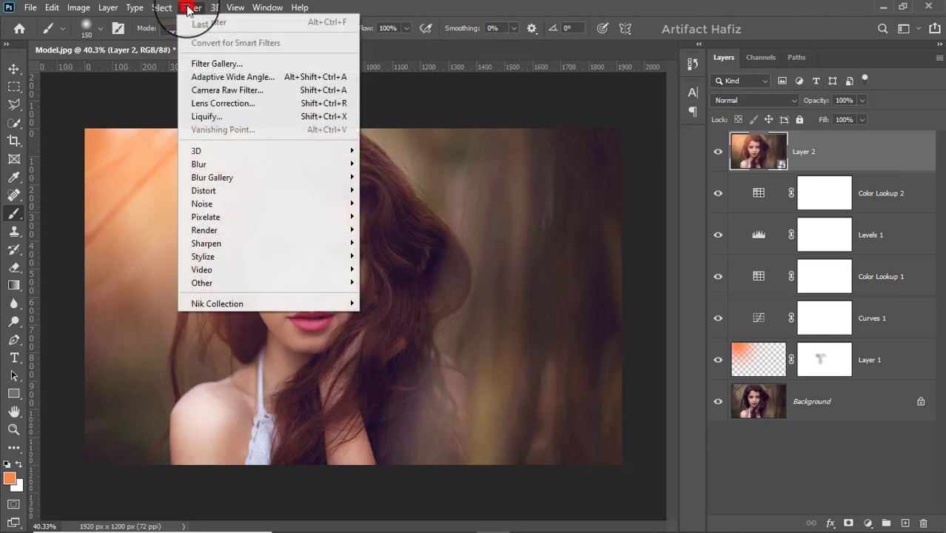
click(228, 90)
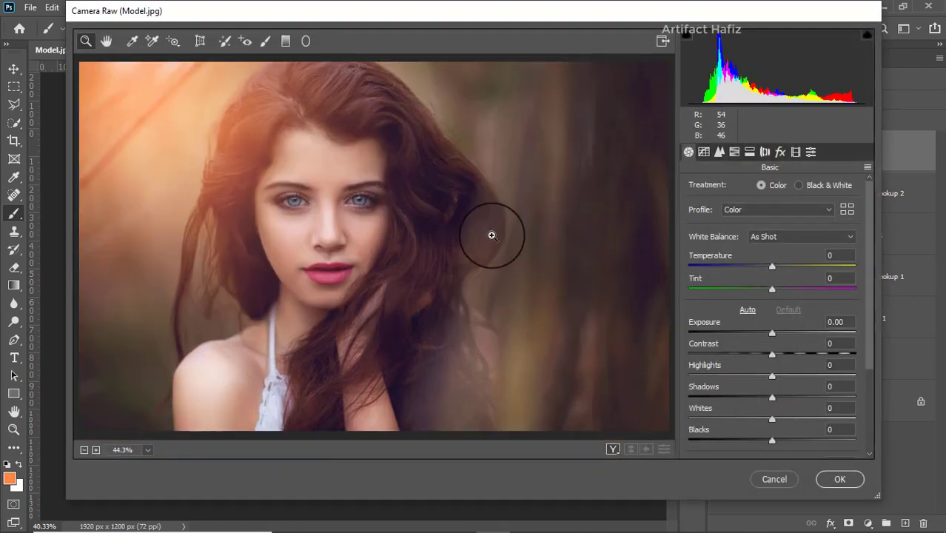
scroll(776, 311, down, 1)
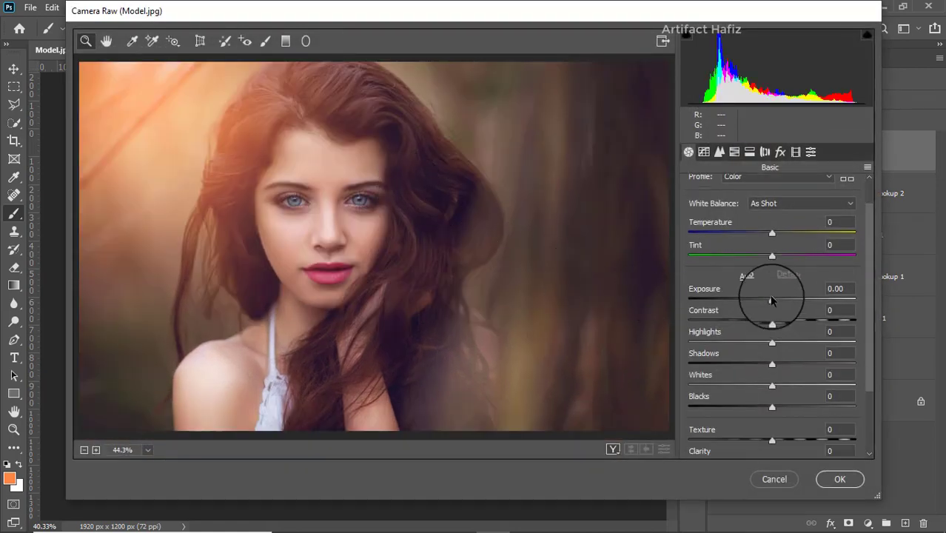
mouse_move(771, 297)
mouse_down()
mouse_move(762, 298)
mouse_move(778, 304)
mouse_move(767, 302)
mouse_up()
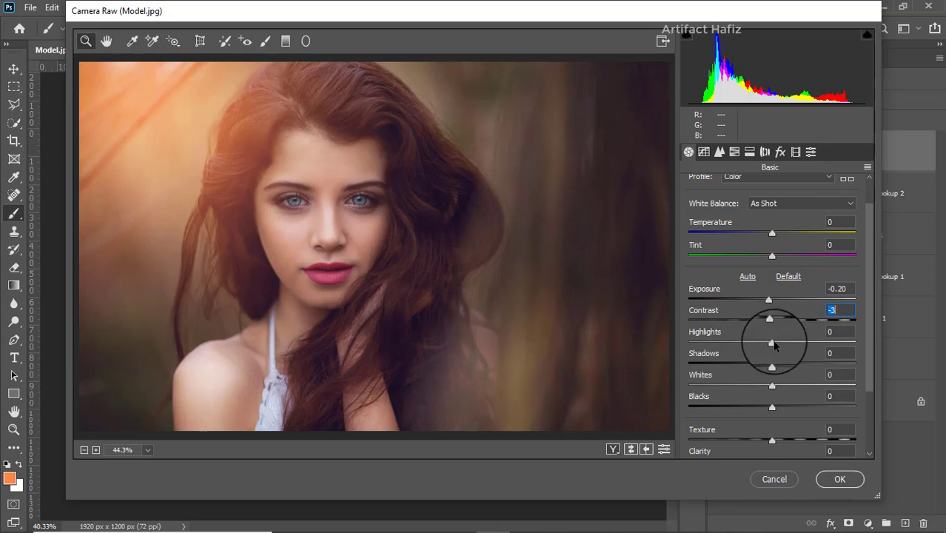
drag(774, 342, 767, 348)
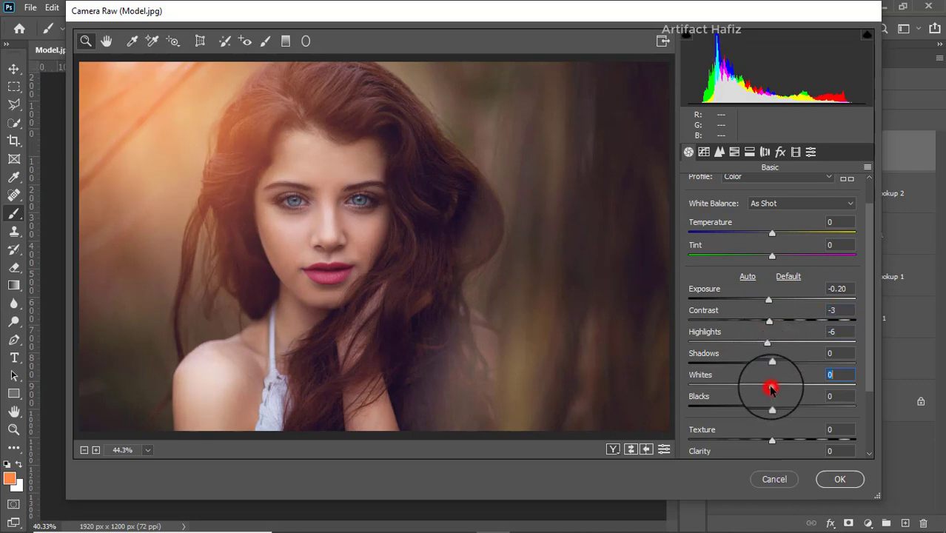
drag(771, 388, 797, 390)
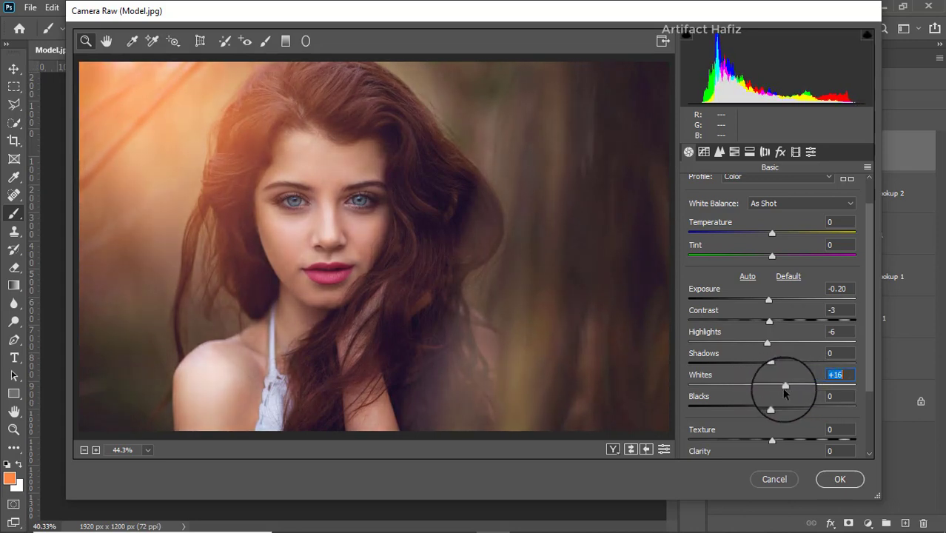
drag(770, 363, 805, 363)
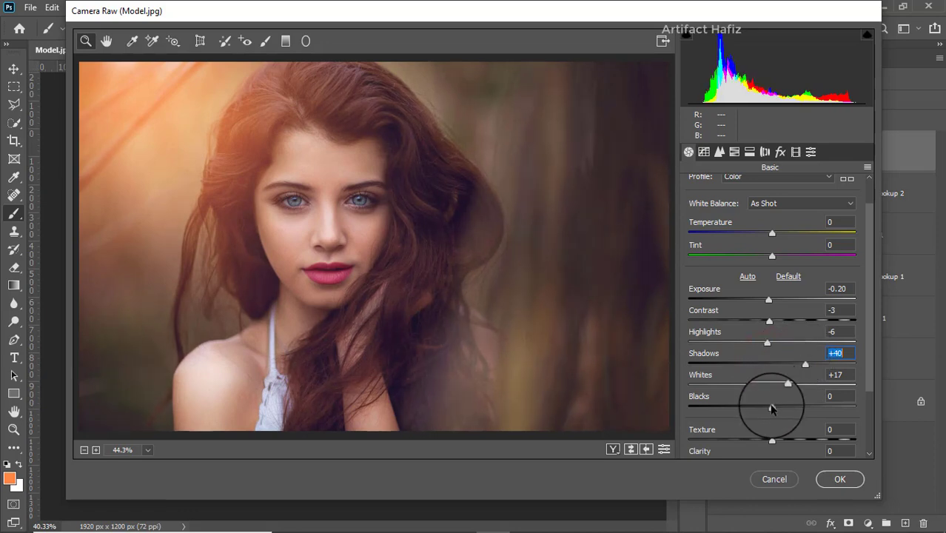
drag(772, 406, 775, 407)
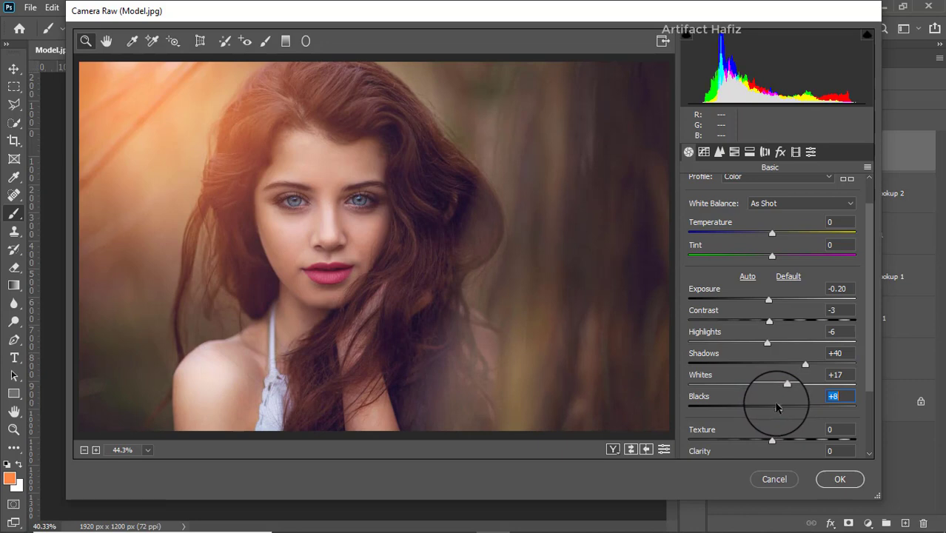
Set Camera Raw's Texture to -1, Clarity to +2 and Dehaze to -5.
scroll(787, 381, down, 3)
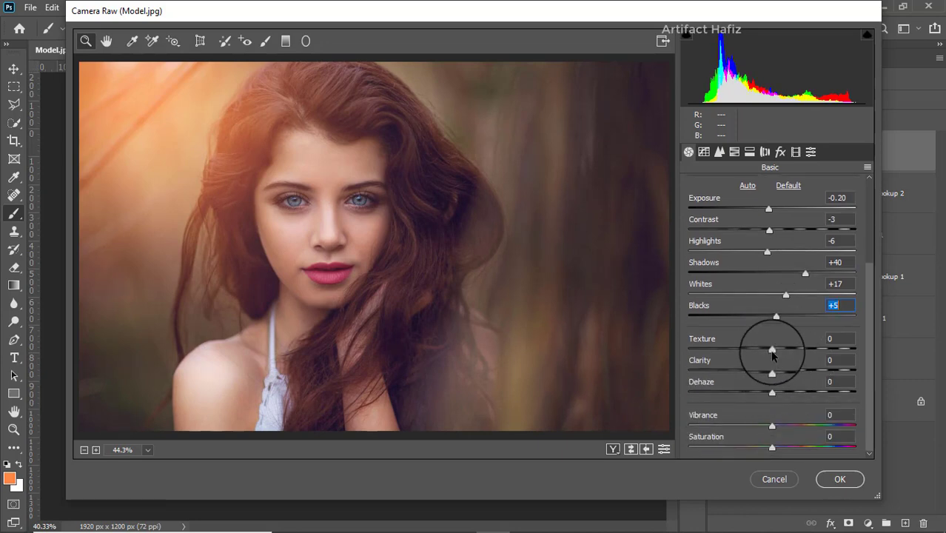
mouse_move(772, 372)
mouse_down()
mouse_move(767, 379)
mouse_move(776, 377)
mouse_up()
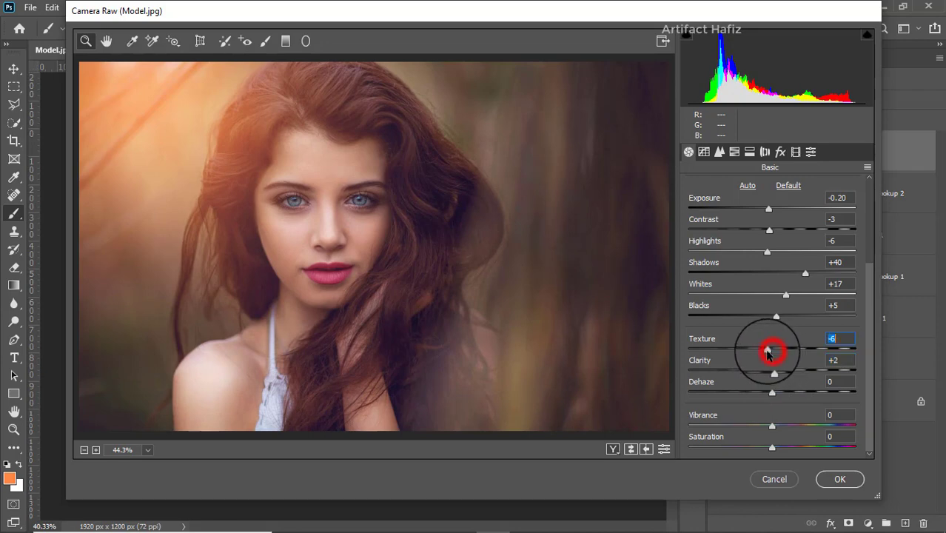
drag(772, 353, 763, 357)
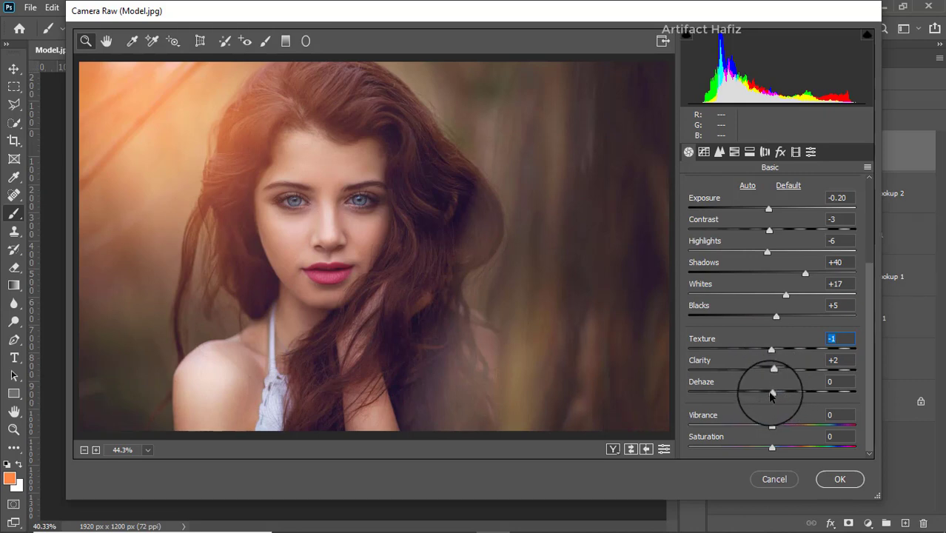
mouse_move(770, 395)
mouse_down()
mouse_move(781, 393)
mouse_move(761, 391)
mouse_move(767, 397)
mouse_up()
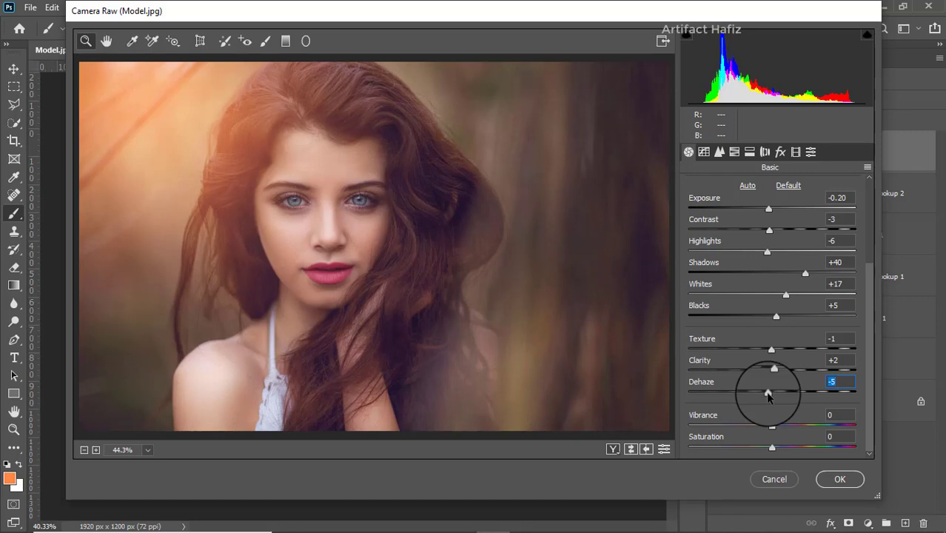
Adjust the Red channel's point tone curve, moving the black point to input 27, output 0 and the white point to input 228, output 255.
click(703, 153)
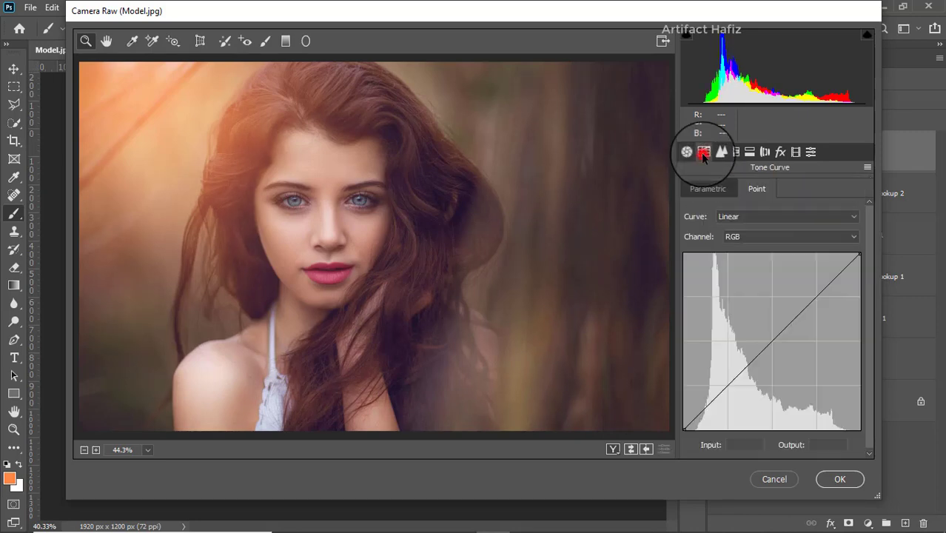
click(746, 236)
click(750, 261)
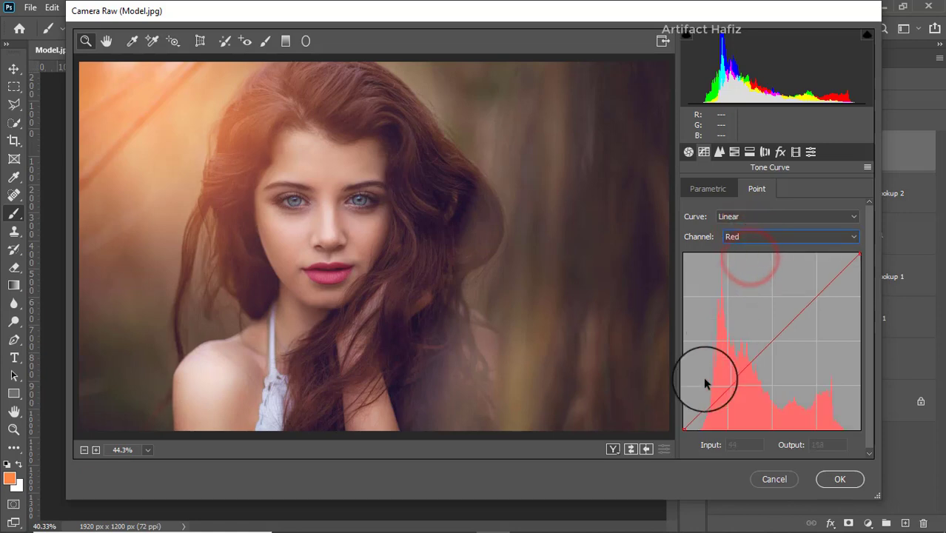
drag(684, 428, 702, 430)
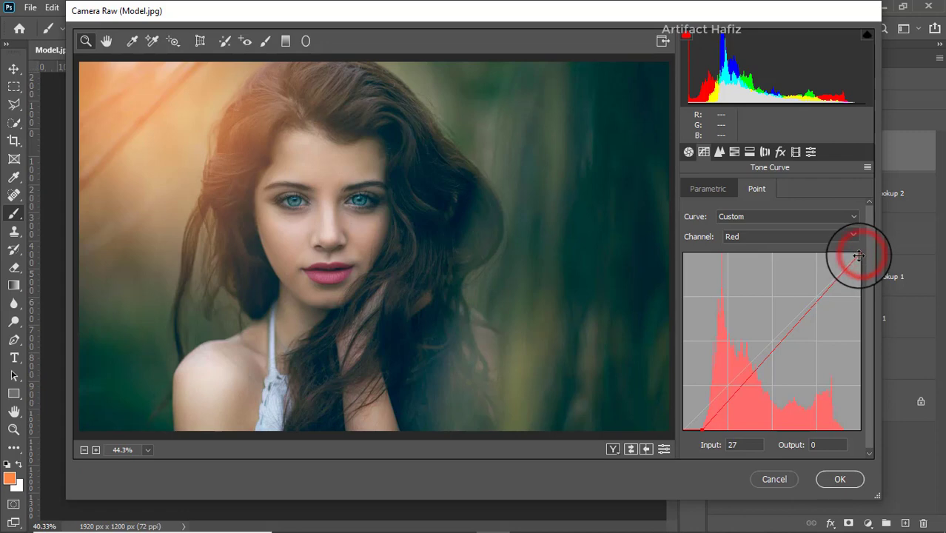
drag(858, 255, 841, 243)
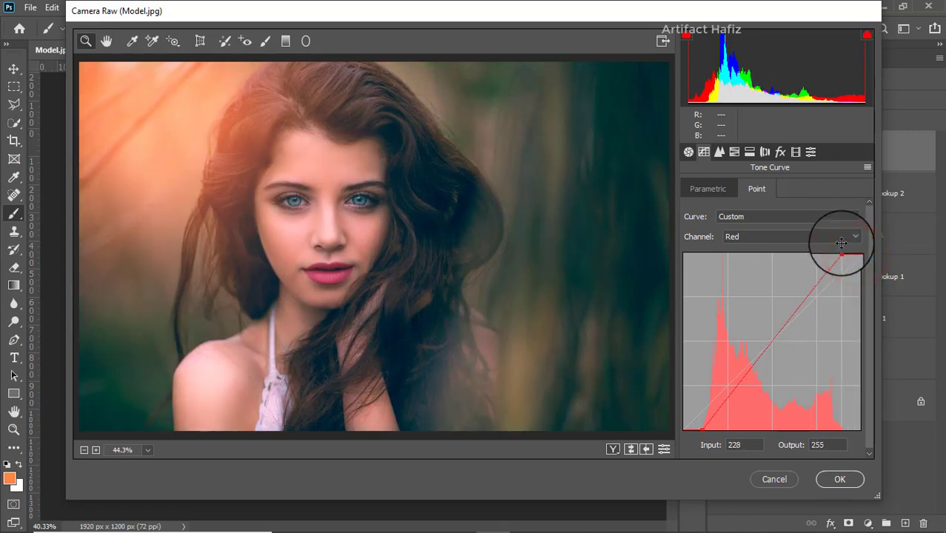
Adjust the Green channel's point tone curve, moving the black point to input 19, output 0 and the white point to input 226, output 255.
click(803, 235)
click(791, 271)
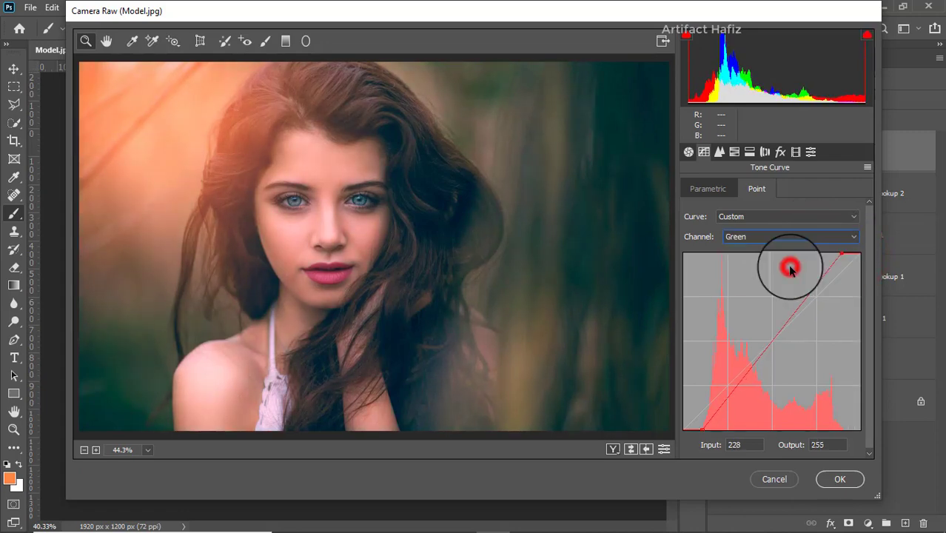
drag(684, 428, 696, 437)
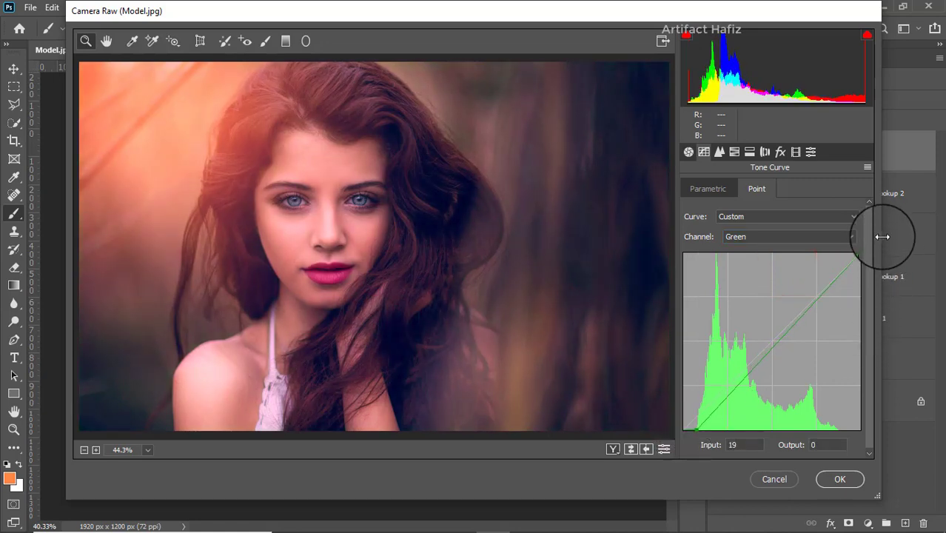
drag(858, 255, 841, 250)
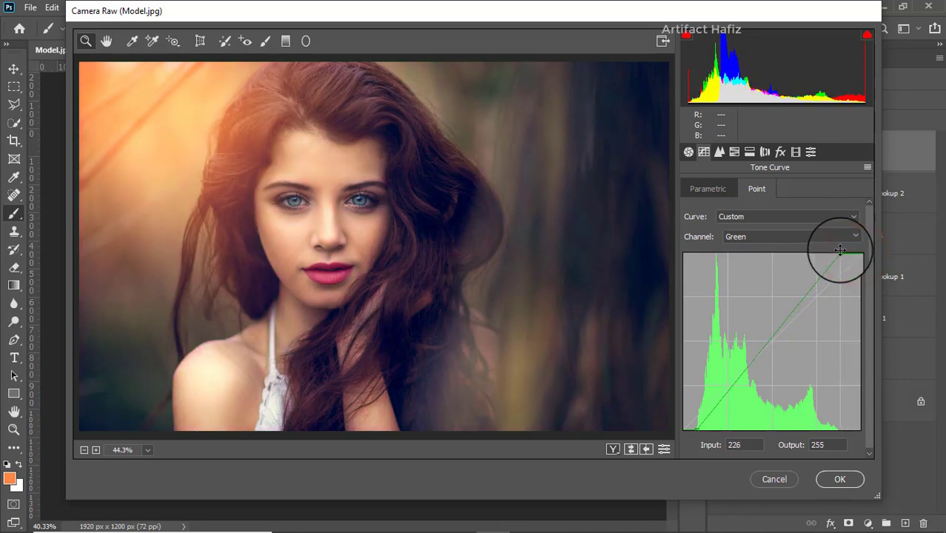
Adjust the Blue channel's point tone curve, moving the black point inward at output 0 and the white point to input 234, output 255.
click(784, 236)
click(768, 276)
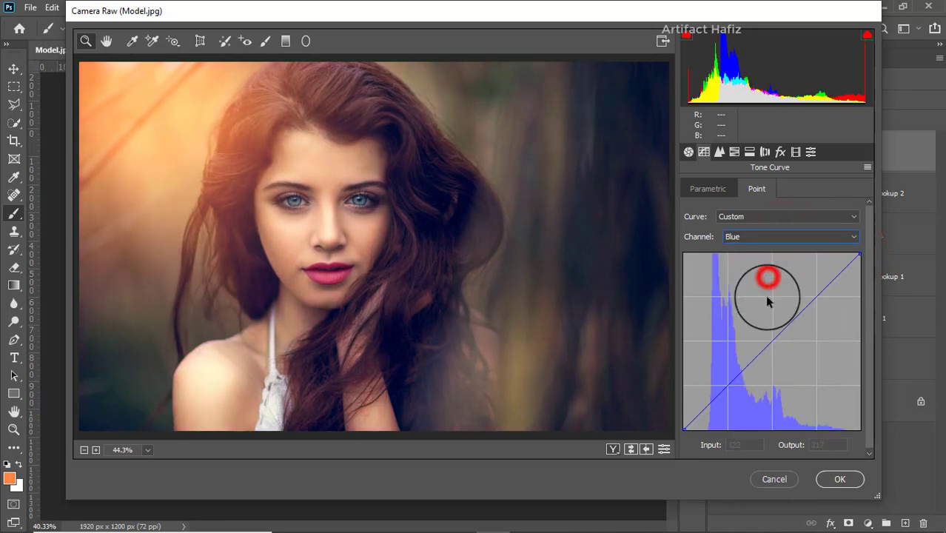
click(685, 428)
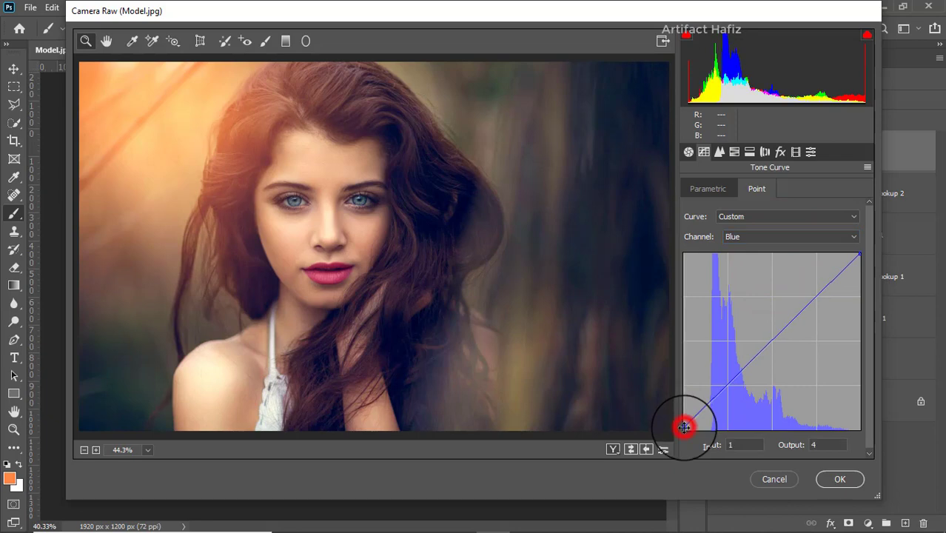
drag(685, 427, 706, 436)
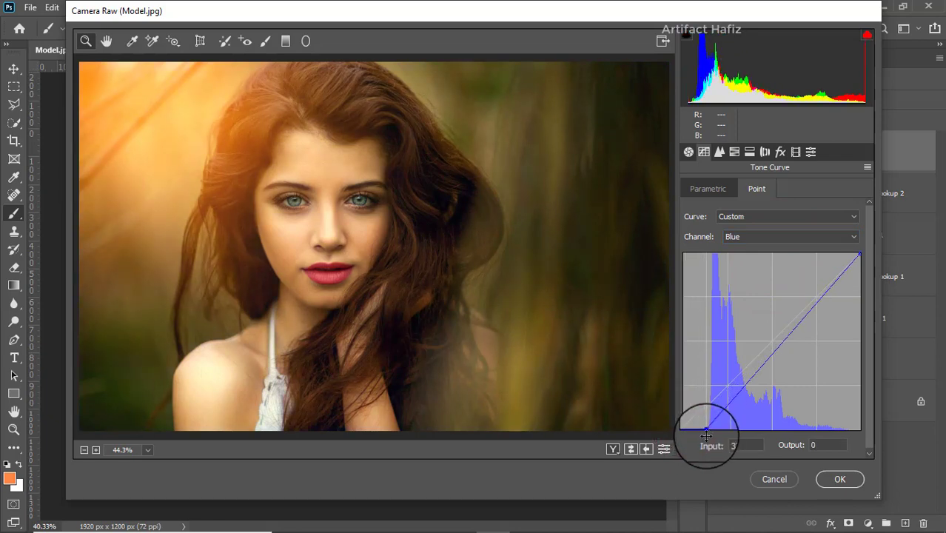
click(859, 254)
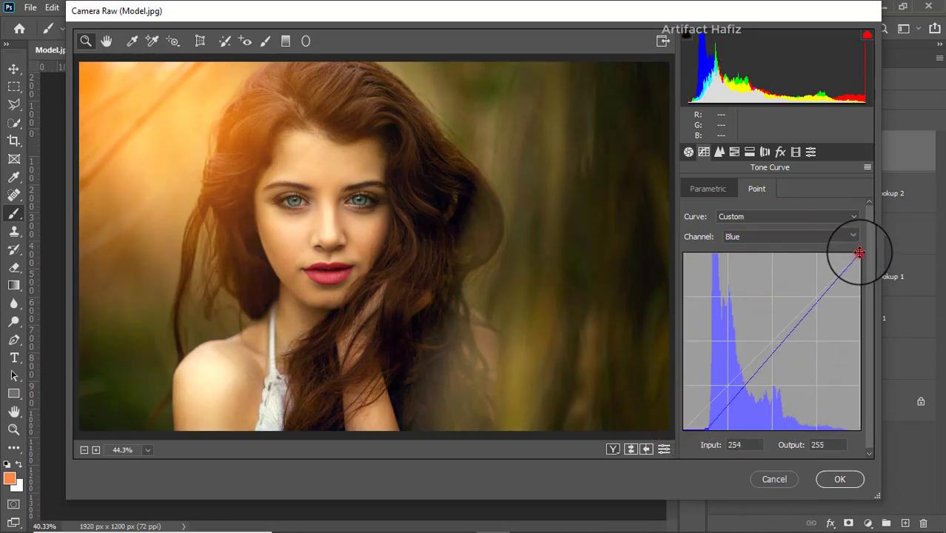
drag(859, 254, 846, 248)
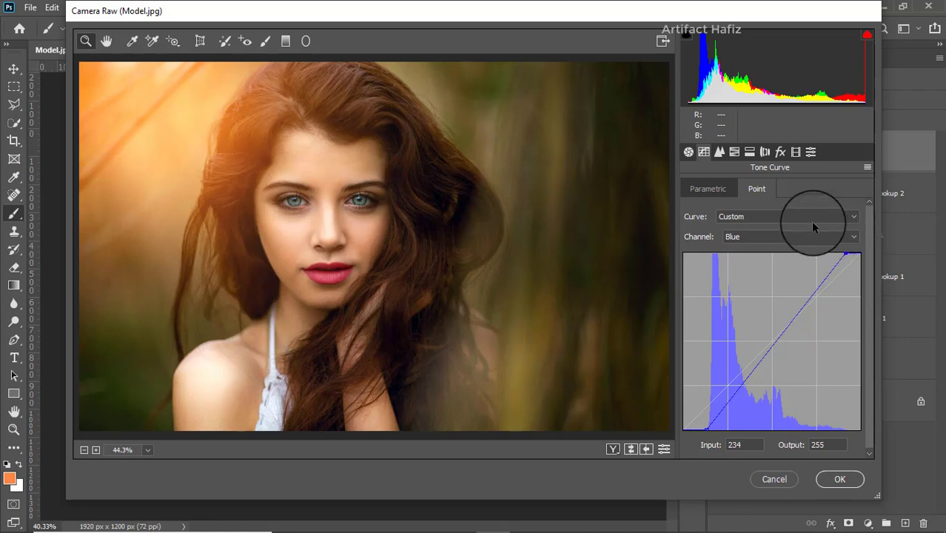
In the HSL Adjustments, set the saturation of Reds to -1 and Oranges to +2.
click(735, 152)
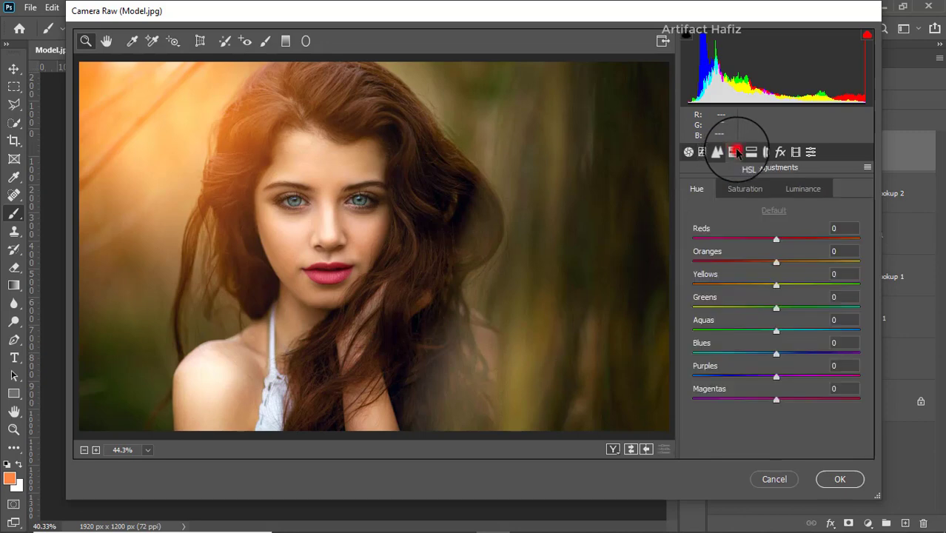
click(745, 189)
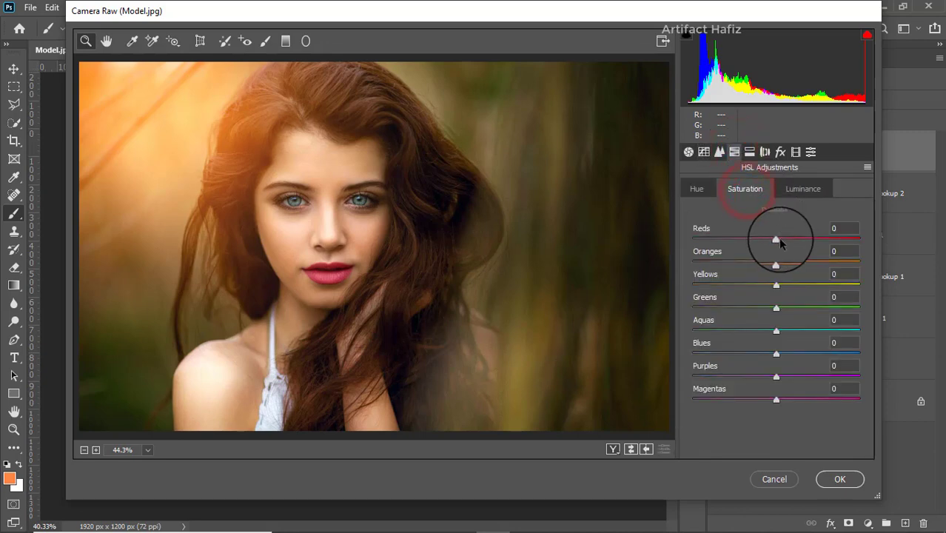
drag(771, 237, 778, 265)
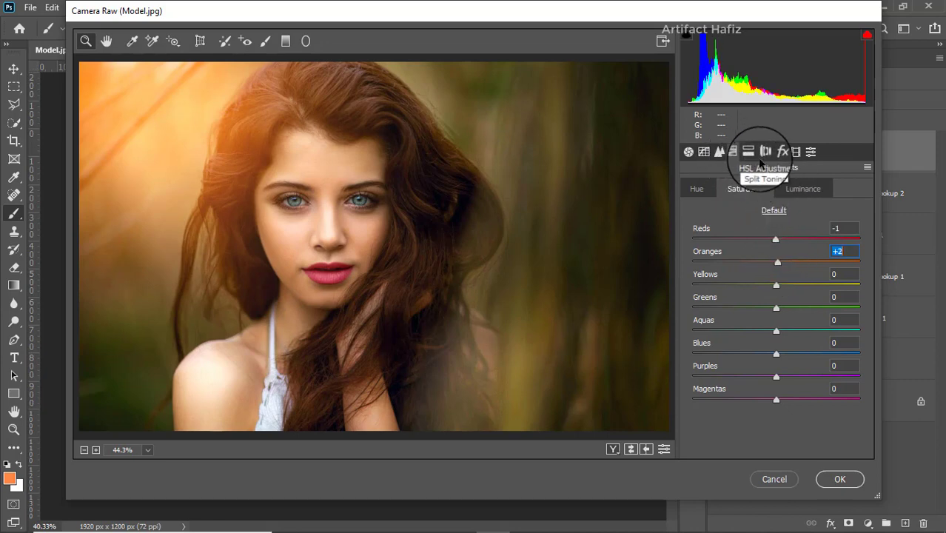
In Calibration, set the primary saturation to Red +3, Green +7 and Blue +5, and apply the Camera Raw Filter.
click(794, 153)
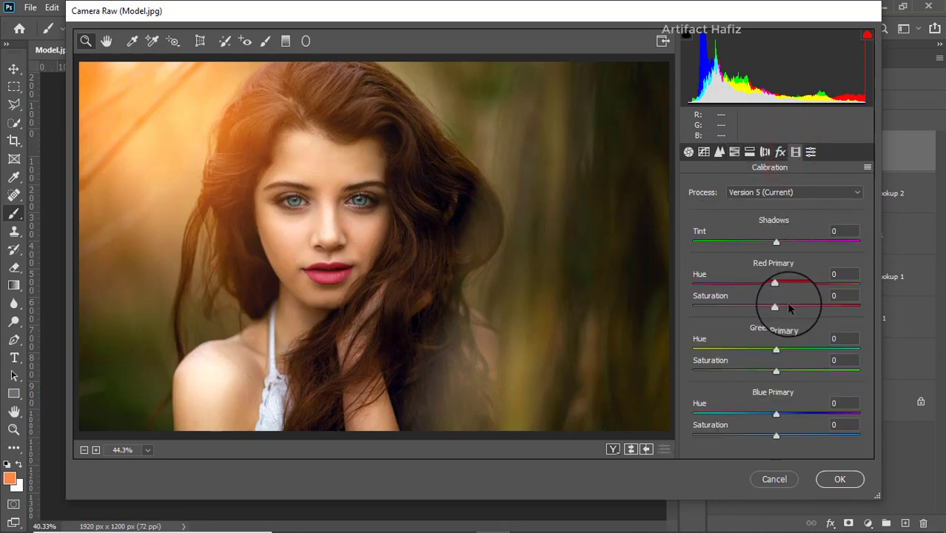
mouse_move(778, 307)
mouse_down()
mouse_move(762, 311)
mouse_move(778, 307)
mouse_up()
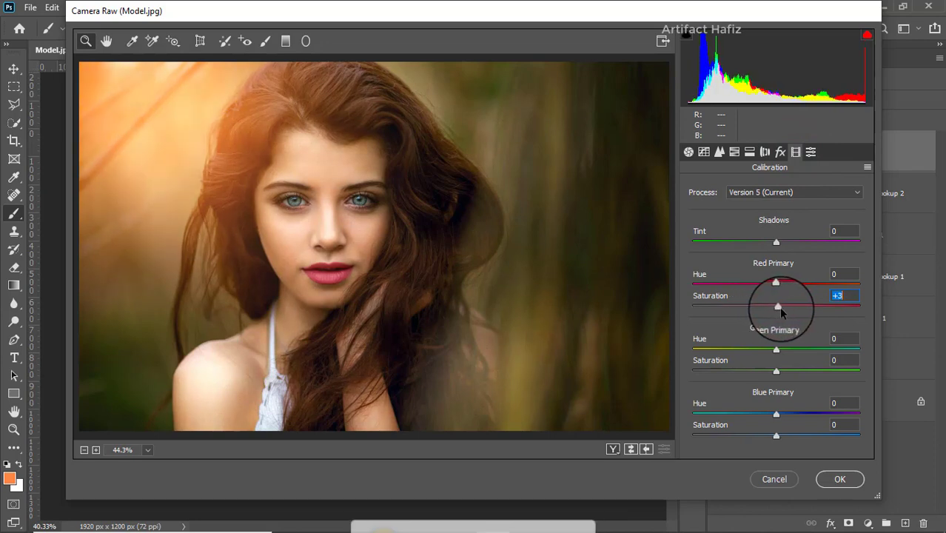
drag(775, 370, 782, 369)
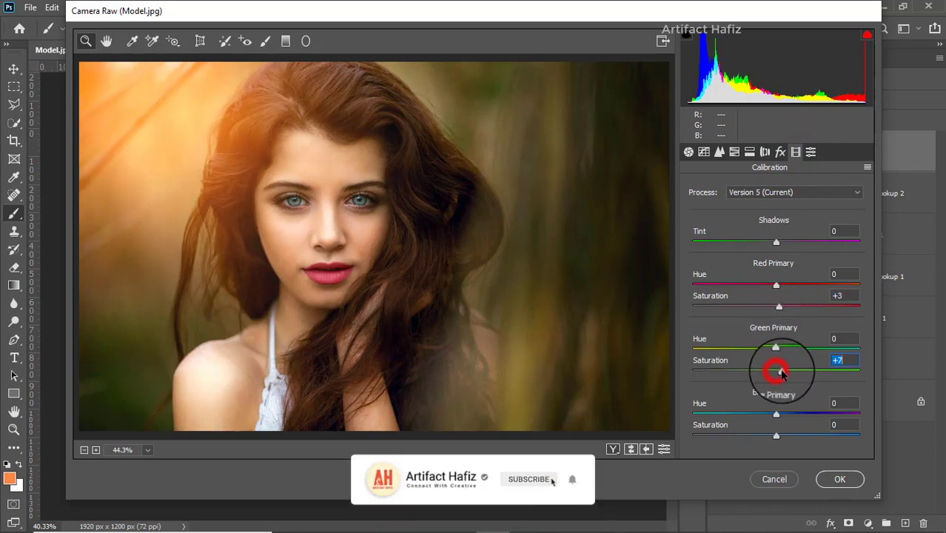
drag(775, 436, 780, 437)
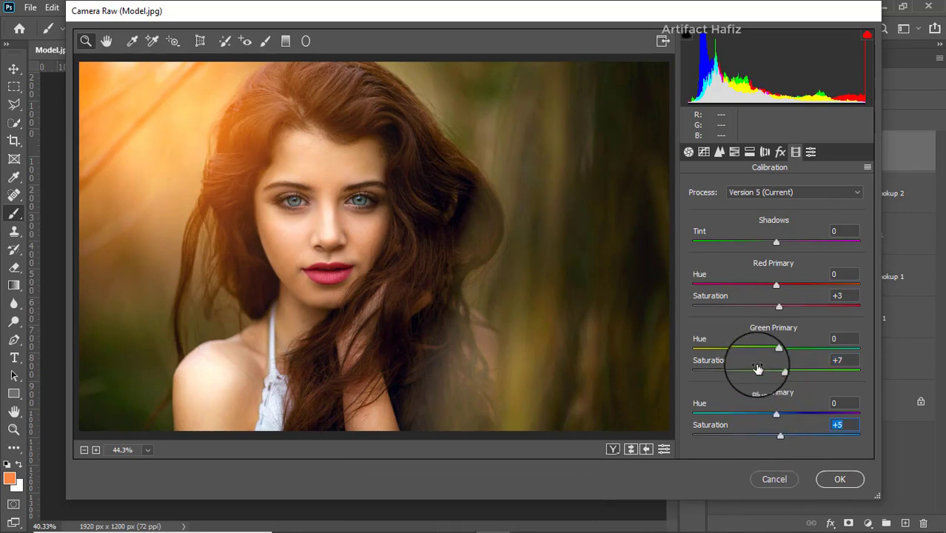
click(838, 479)
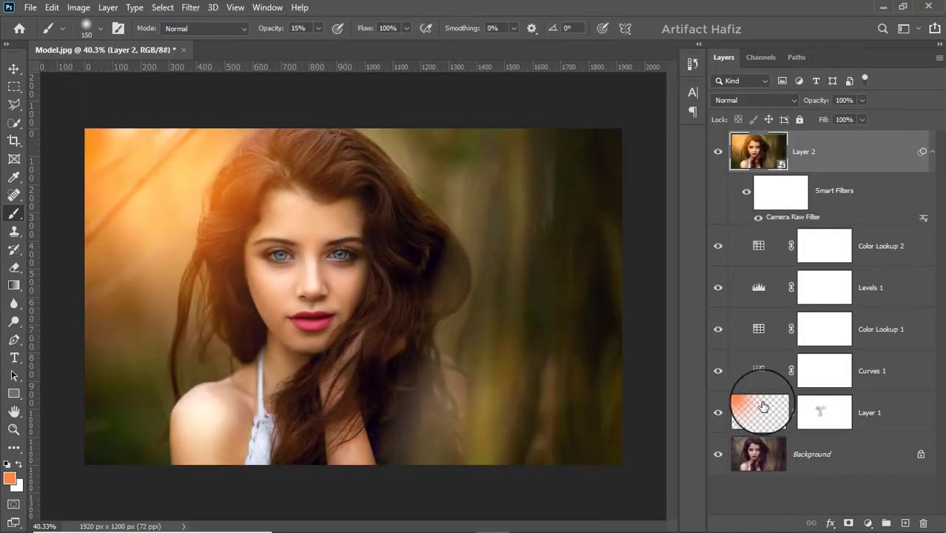
Compare the original Background with the finished edit by hiding all other layers and showing them again.
alt+click(717, 456)
alt+click(716, 457)
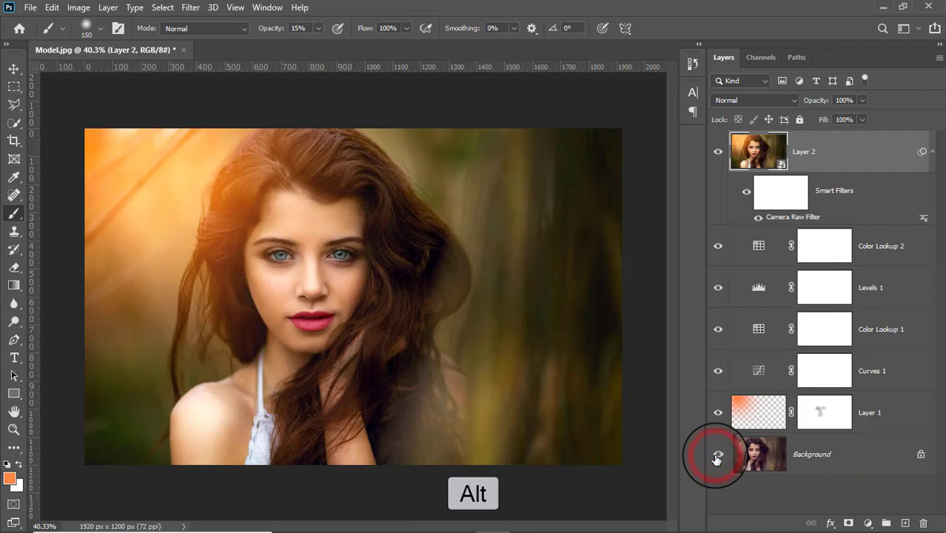